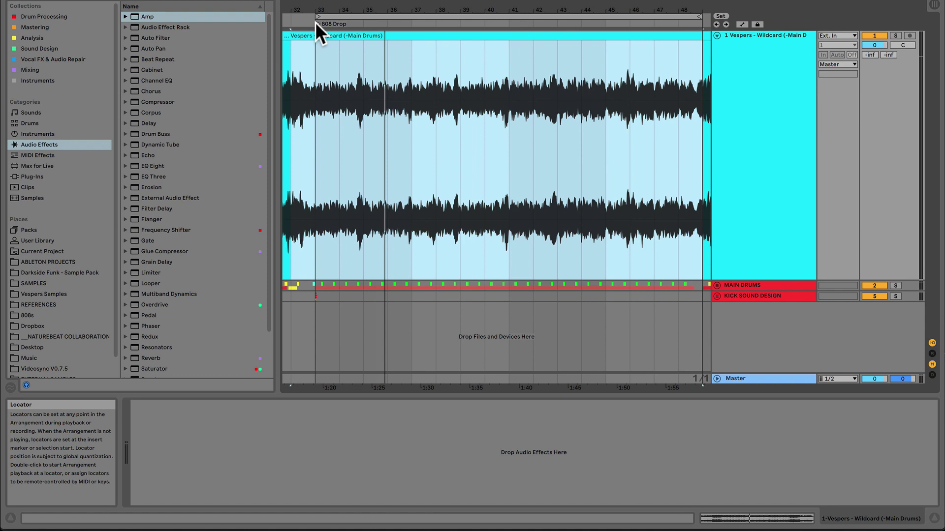
Unfold the KICK SOUND DESIGN group and bring its kick clips at bar 33 into close view.
click(730, 295)
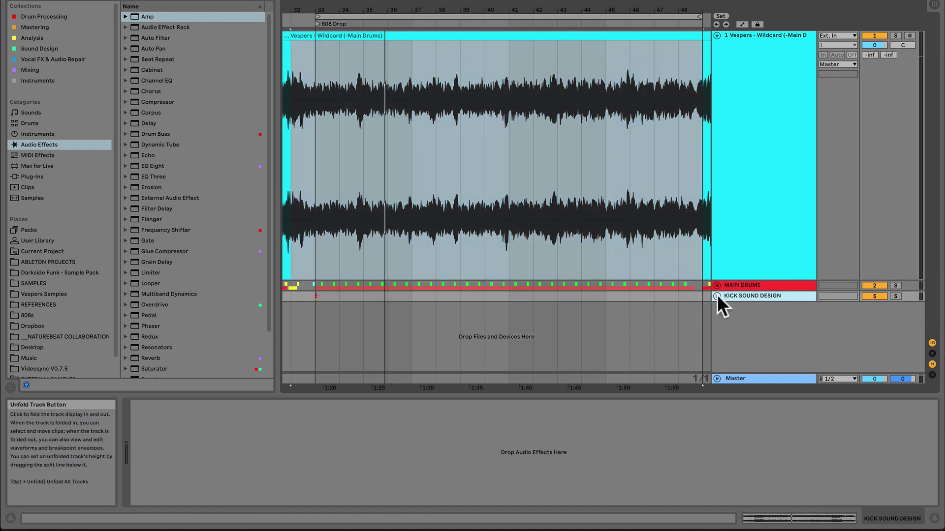
click(717, 296)
scroll(743, 297, down, 3)
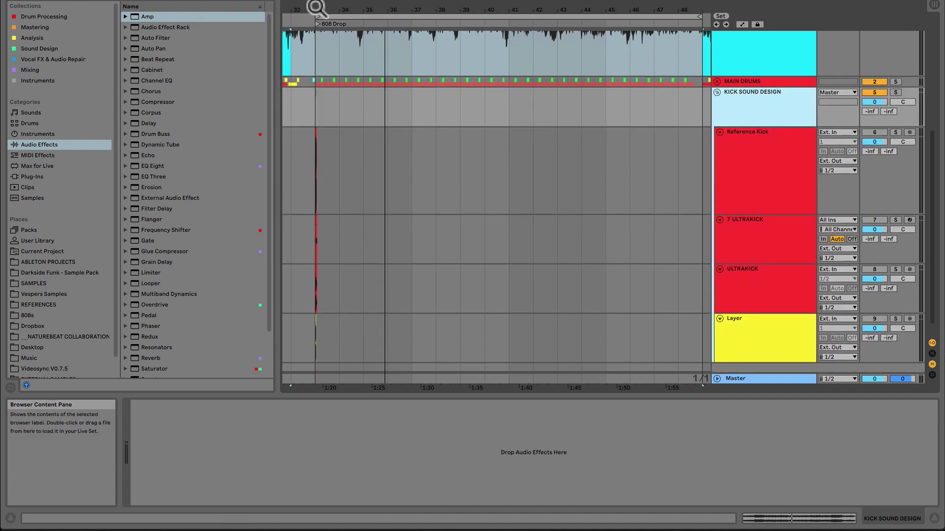
drag(318, 9, 339, 108)
drag(362, 9, 362, 104)
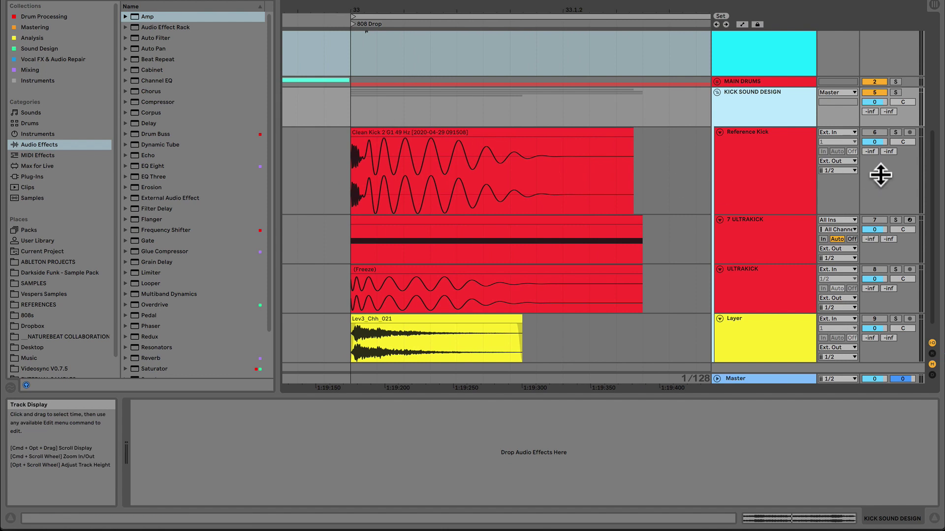
Solo the Reference Kick track and play its kick clip.
click(895, 132)
click(538, 133)
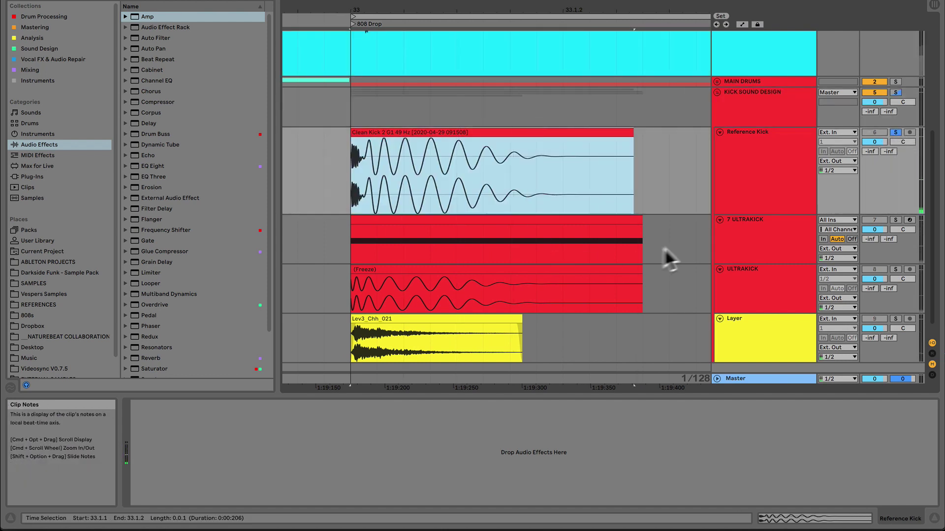
scroll(497, 212, down, 1)
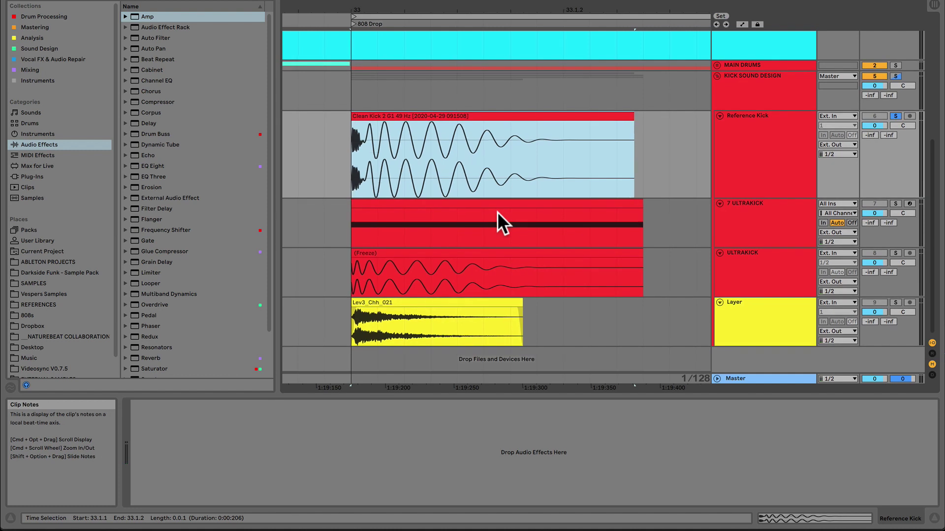
Solo the 7 ULTRAKICK track and play its MIDI clip.
click(895, 203)
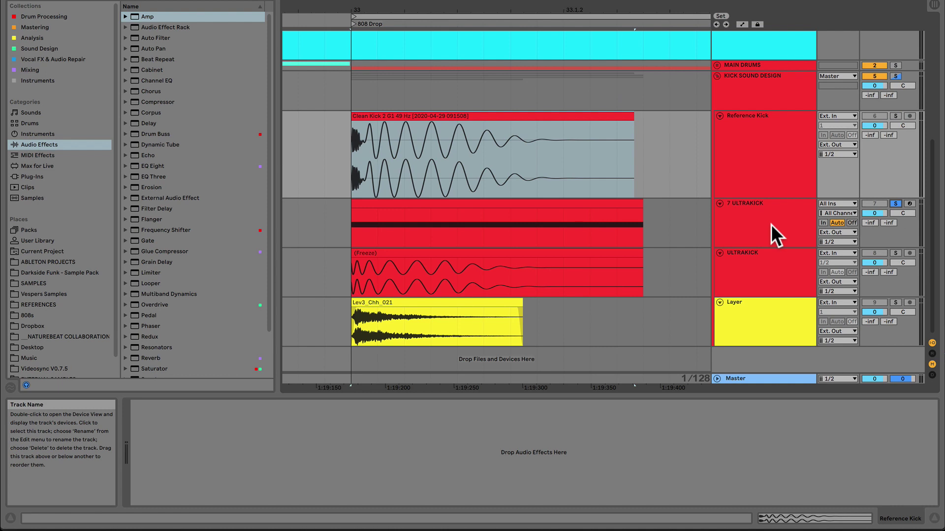
click(771, 223)
click(515, 204)
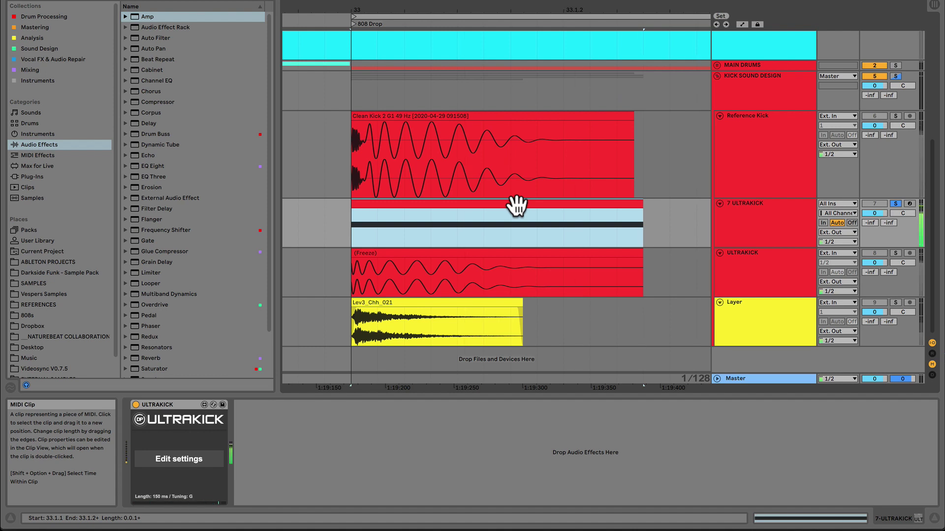
Open the ULTRAKICK synth's settings window, examine its tuning controls and close the window.
click(183, 460)
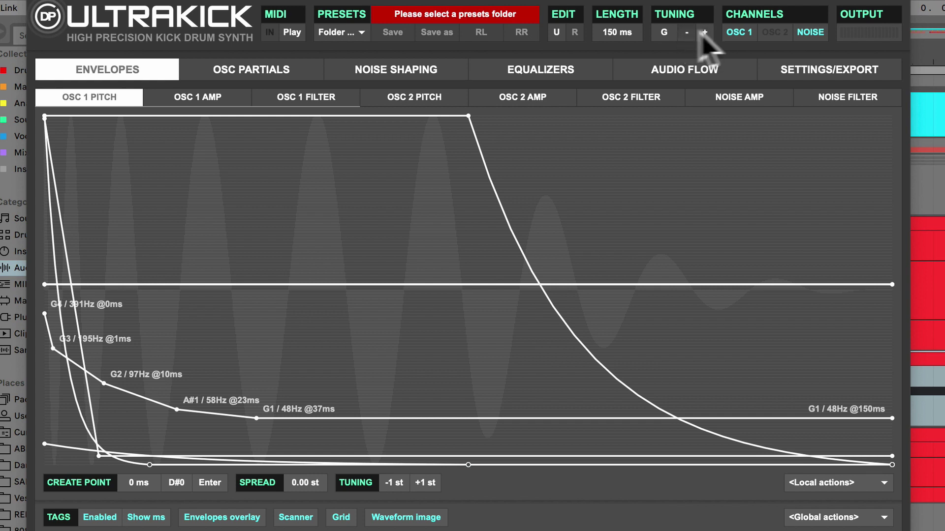
click(694, 32)
click(694, 31)
click(706, 31)
click(705, 31)
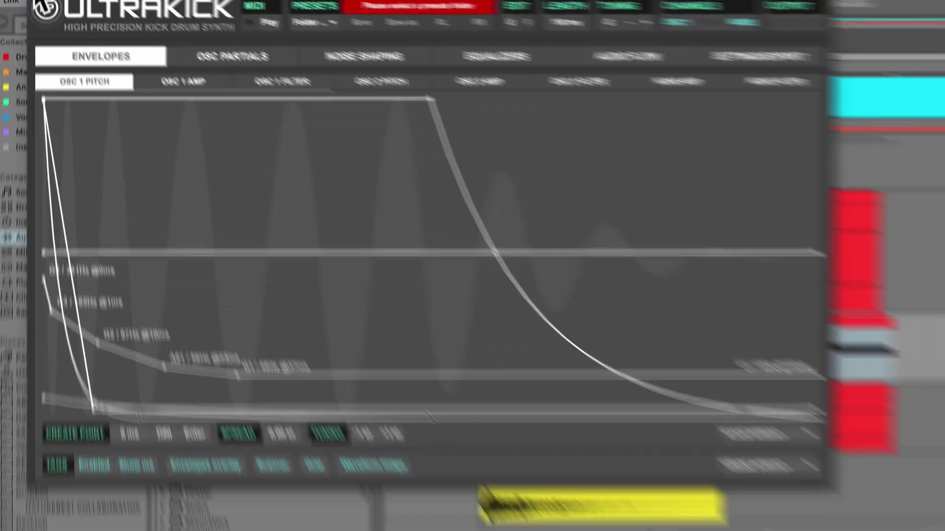
click(42, 5)
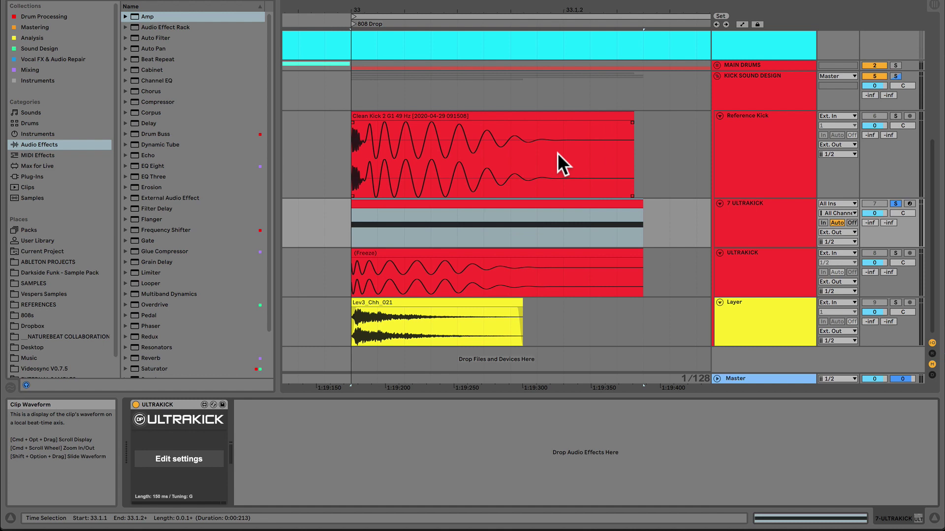
Measure the Reference Kick's duration from its start to the end of its audible tail.
drag(590, 146, 355, 135)
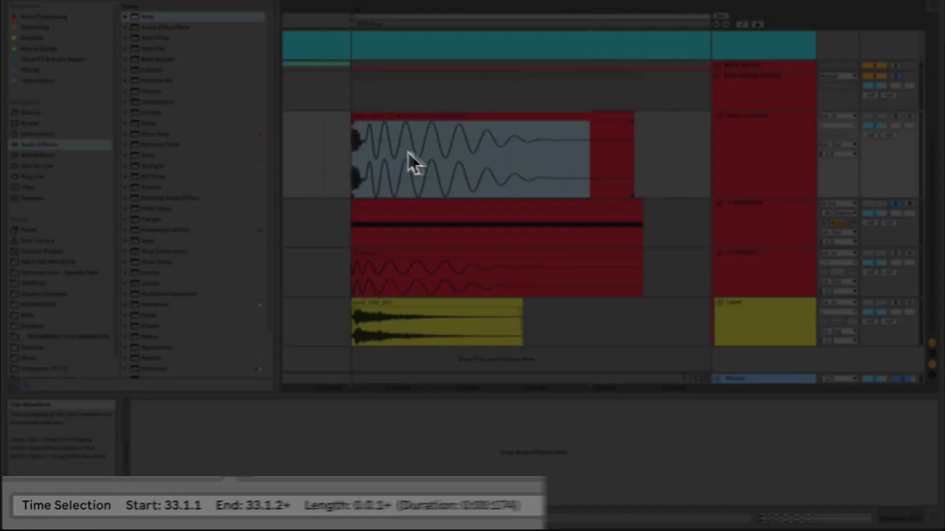
click(563, 163)
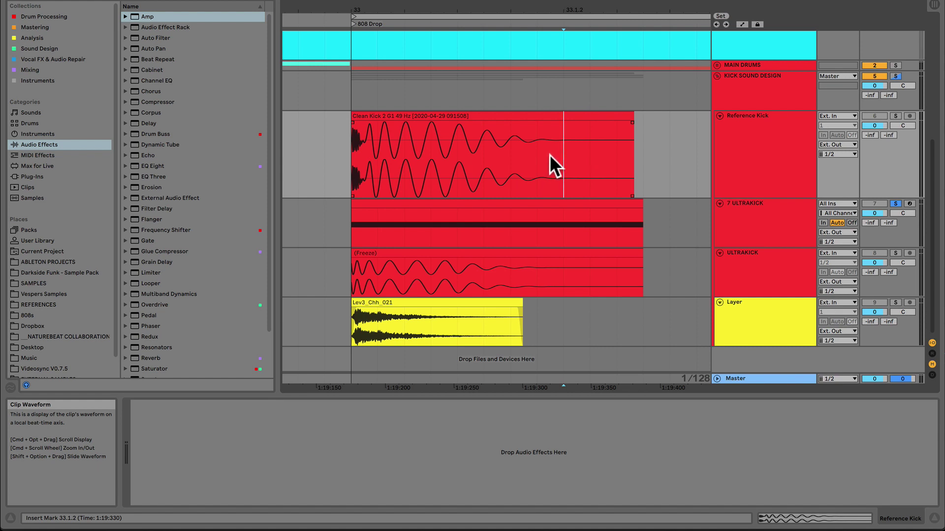
mouse_move(554, 148)
mouse_down()
mouse_move(351, 138)
mouse_move(556, 142)
mouse_move(526, 143)
mouse_move(539, 142)
mouse_up()
click(347, 145)
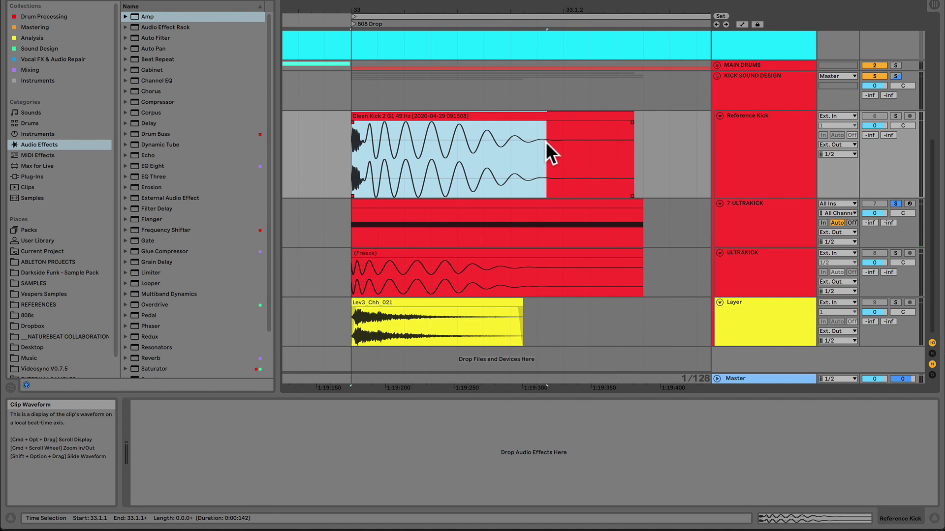
Check the kick length in the ULTRAKICK synth's settings window and close it.
click(491, 204)
click(185, 461)
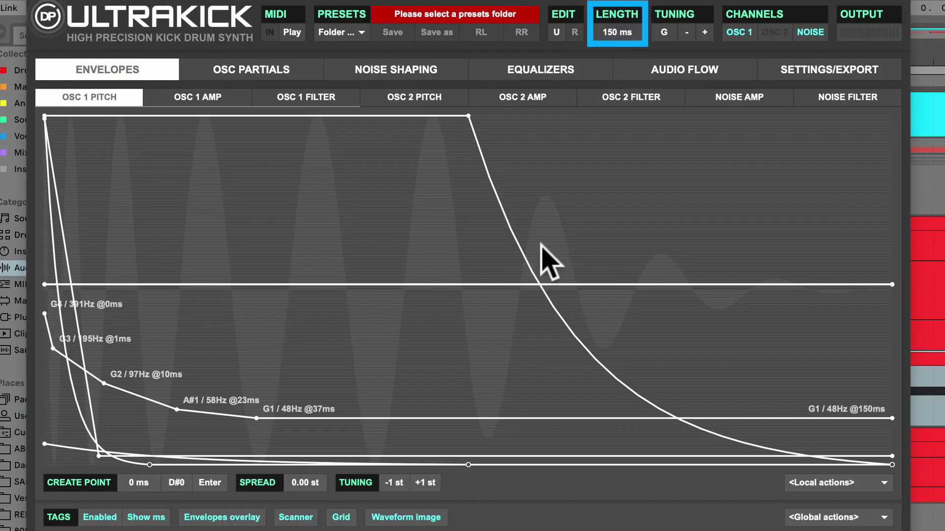
click(36, 0)
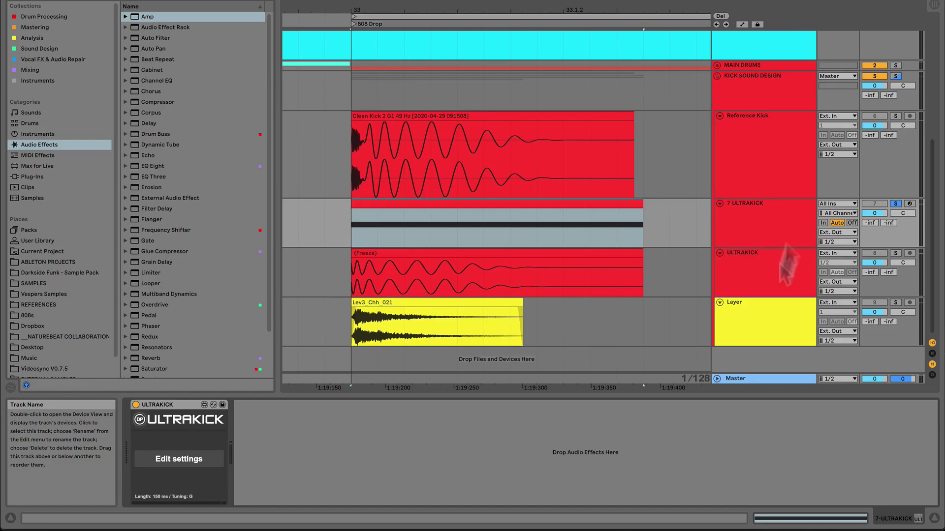
Enlarge the frozen ULTRAKICK audio track, solo it and select its clip for comparison with the reference.
click(770, 274)
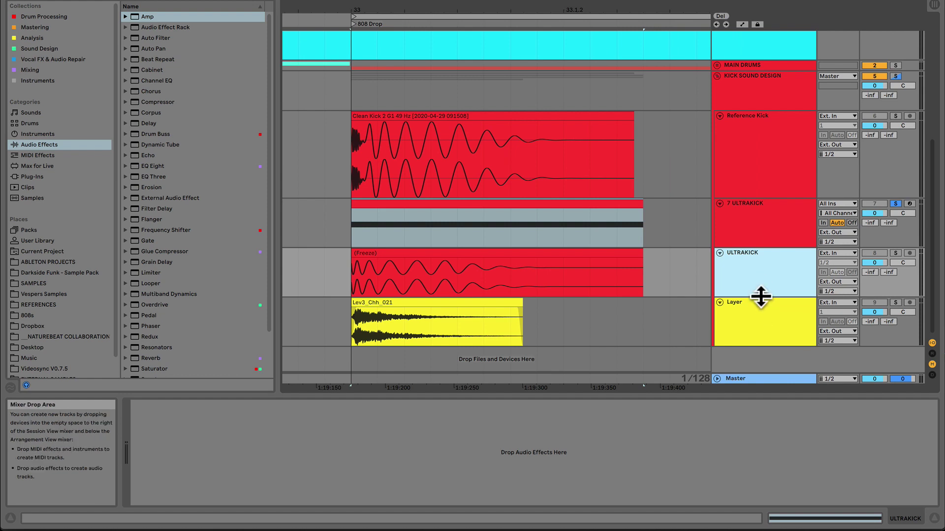
drag(761, 297, 770, 382)
scroll(935, 148, down, 3)
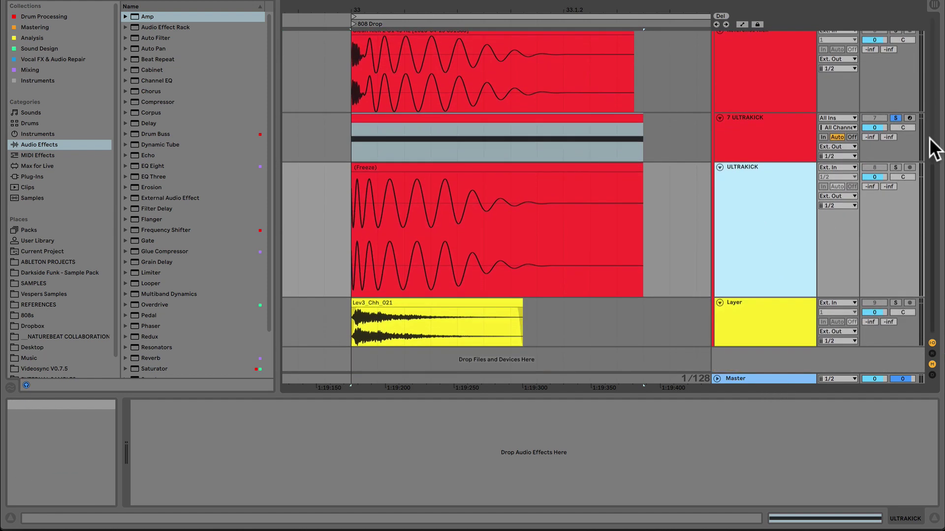
click(895, 167)
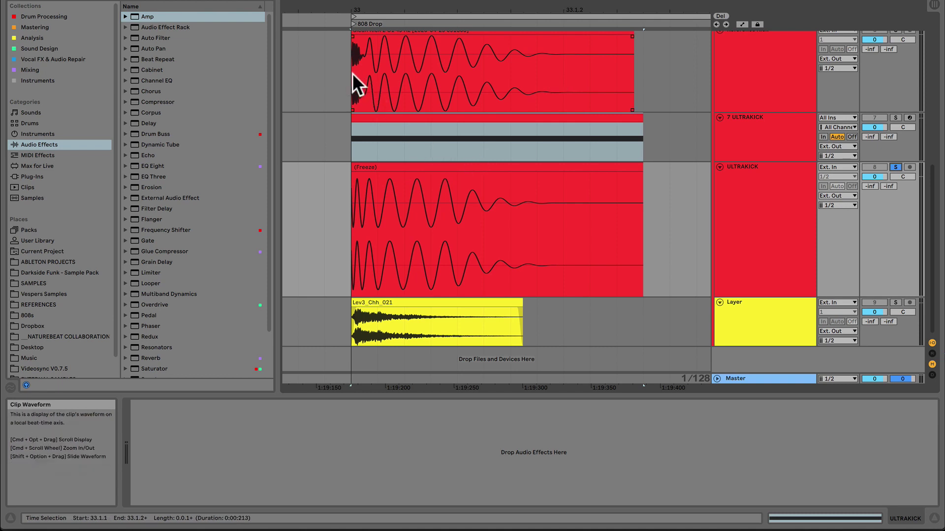
click(402, 167)
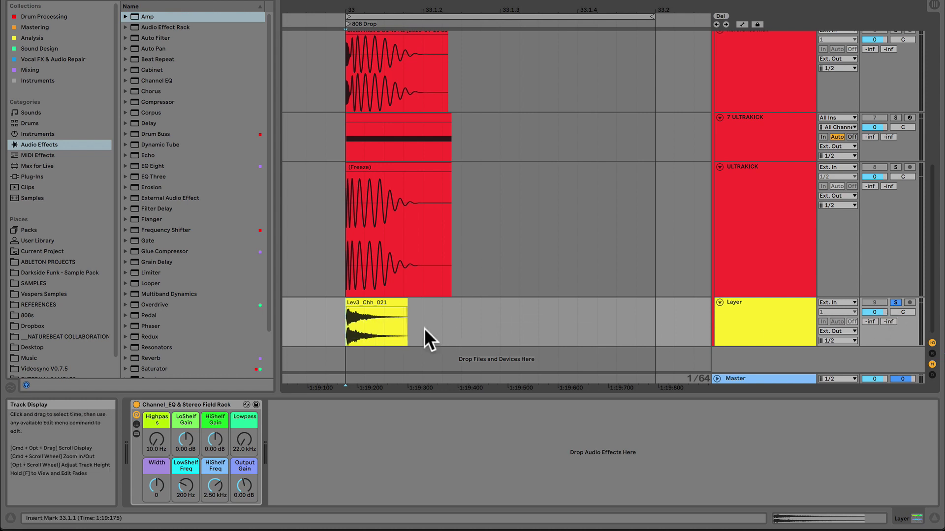
Play the hi-hat clip on the Layer track and examine the fade-in at its start.
key(space)
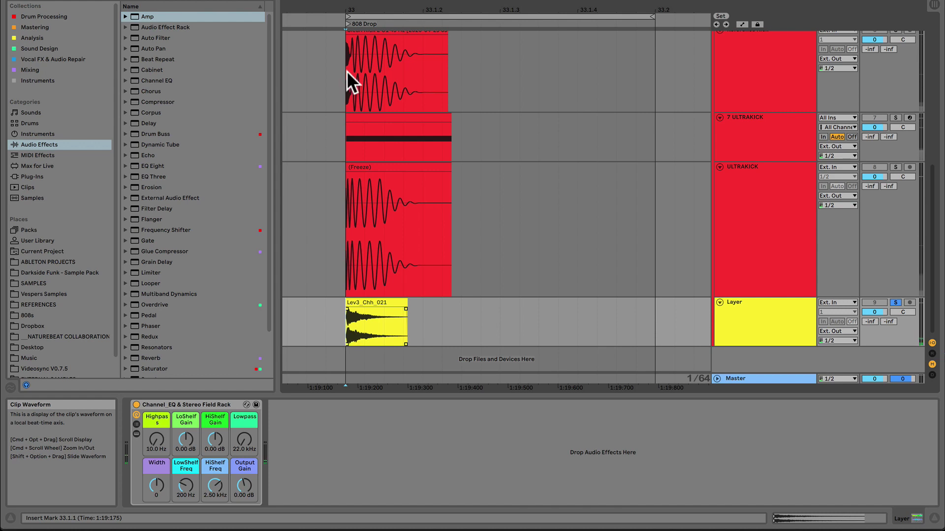
drag(350, 10, 347, 99)
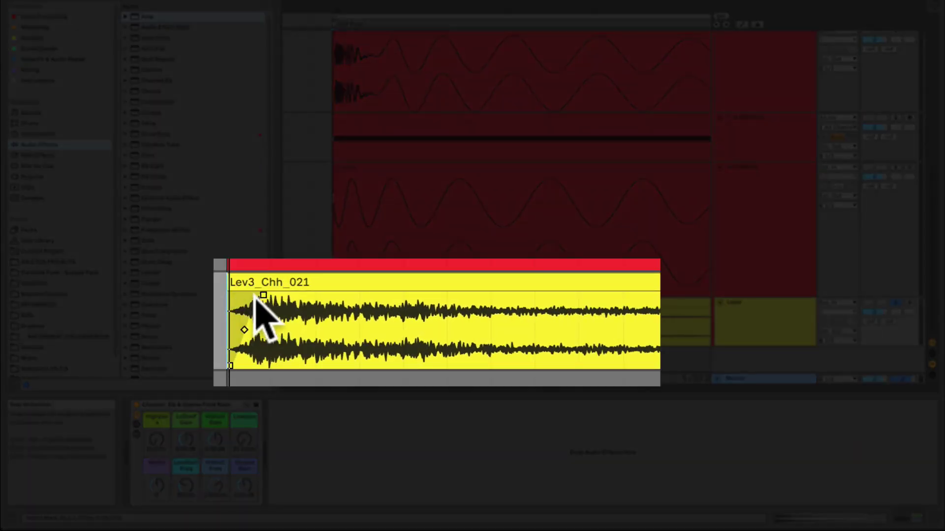
drag(339, 13, 295, 346)
drag(286, 315, 336, 290)
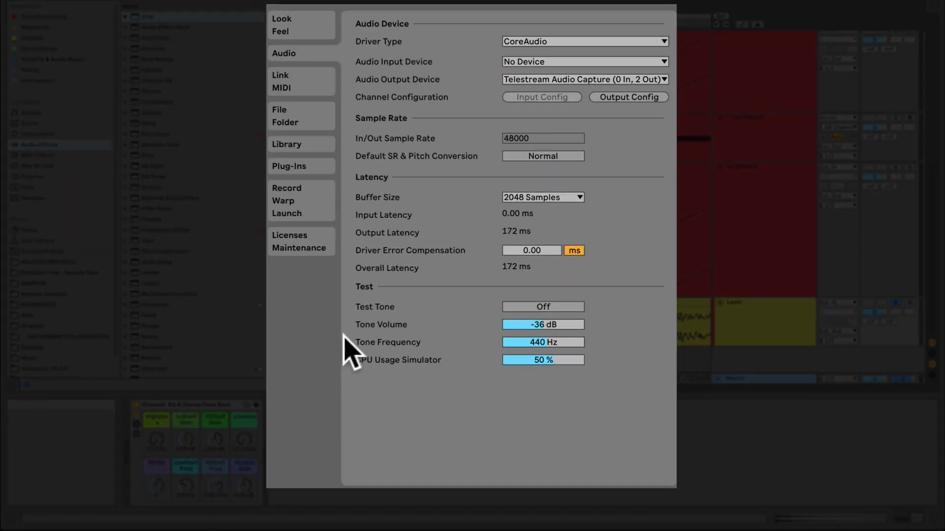
Check the Create Fades on Clip Edges option in the Record Warp Launch preferences and close them.
click(292, 199)
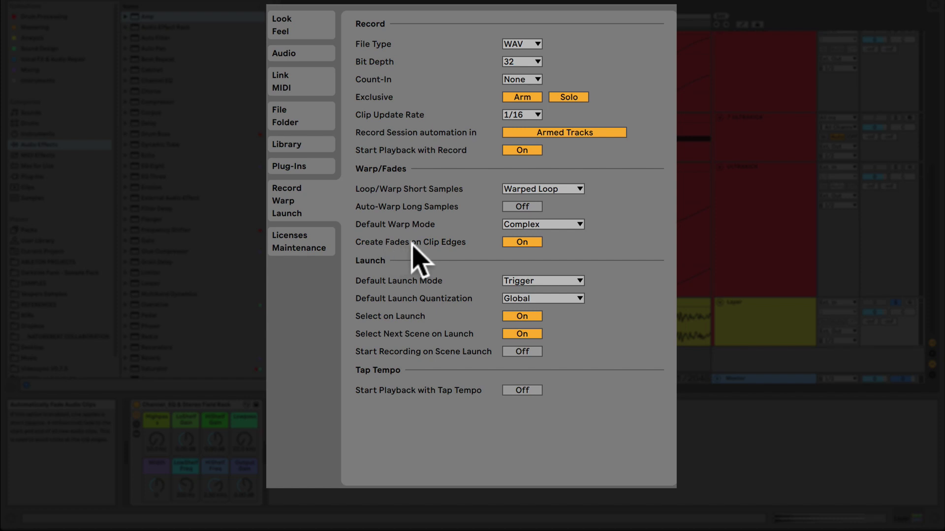
click(522, 243)
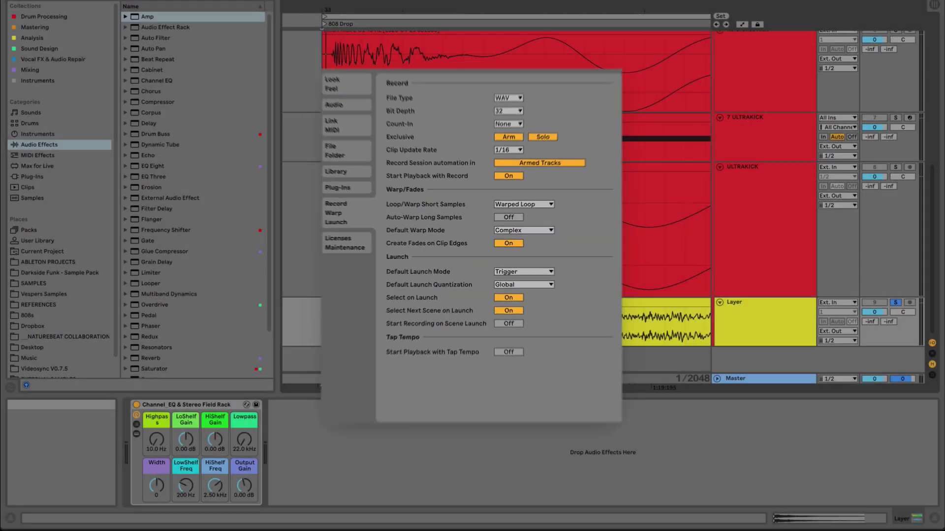
click(338, 76)
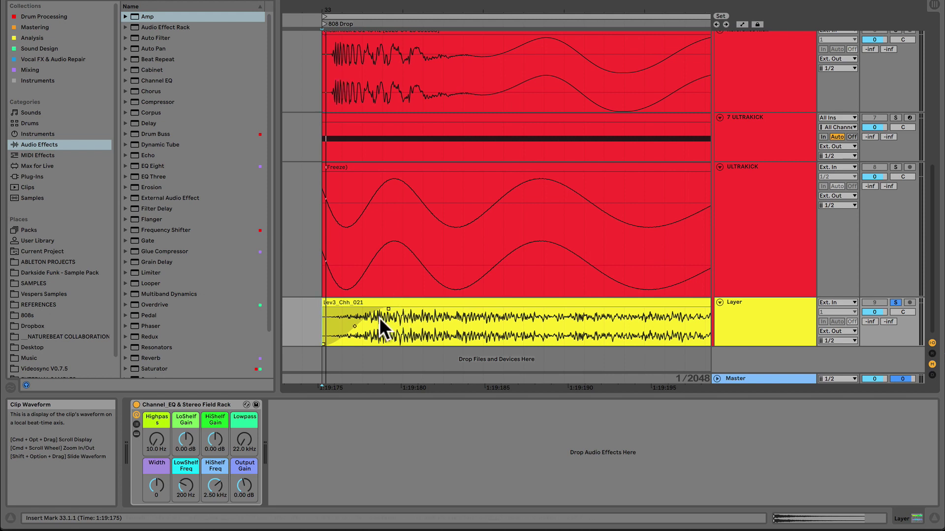
Remove the fade-in at the start of the Lev3_Chh_021 clip.
drag(388, 308, 326, 306)
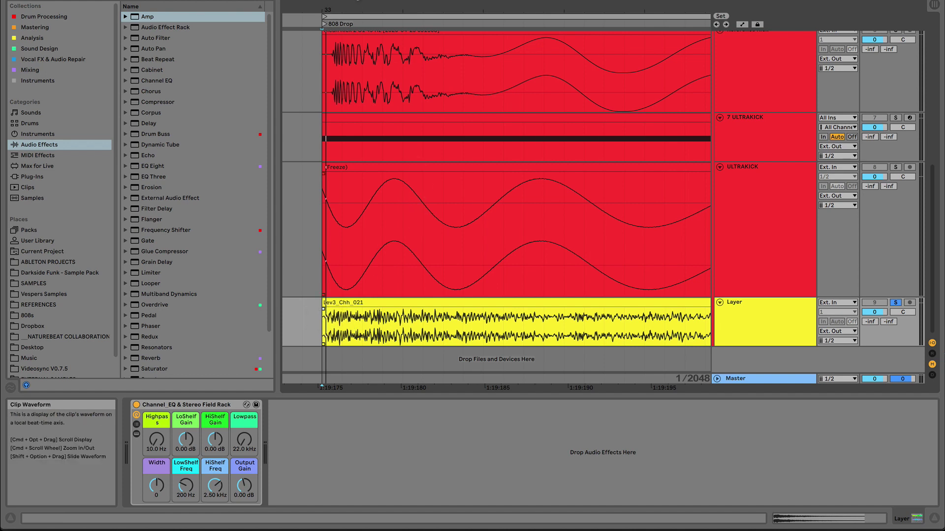
drag(339, 11, 352, 0)
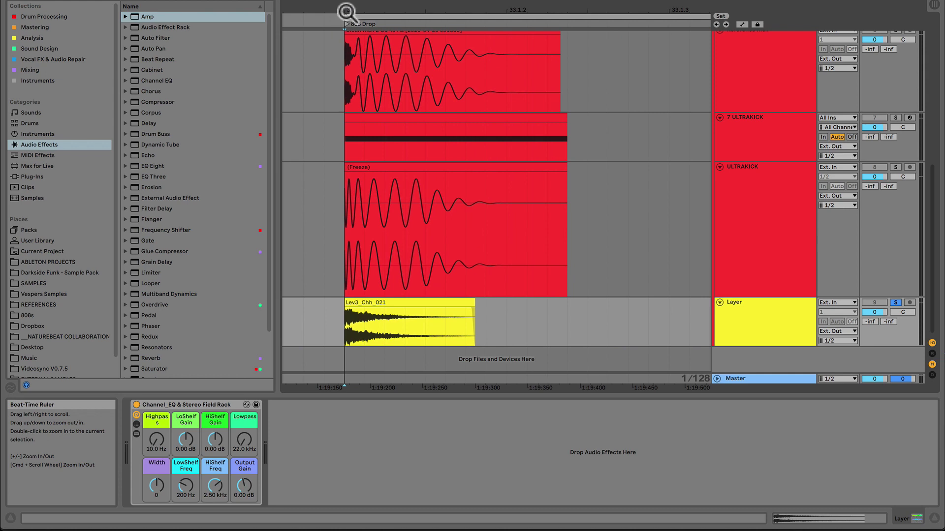
drag(345, 10, 364, 23)
Set the Output Gain of the Layer track's effect rack to -14.5 dB and play the clip.
click(390, 301)
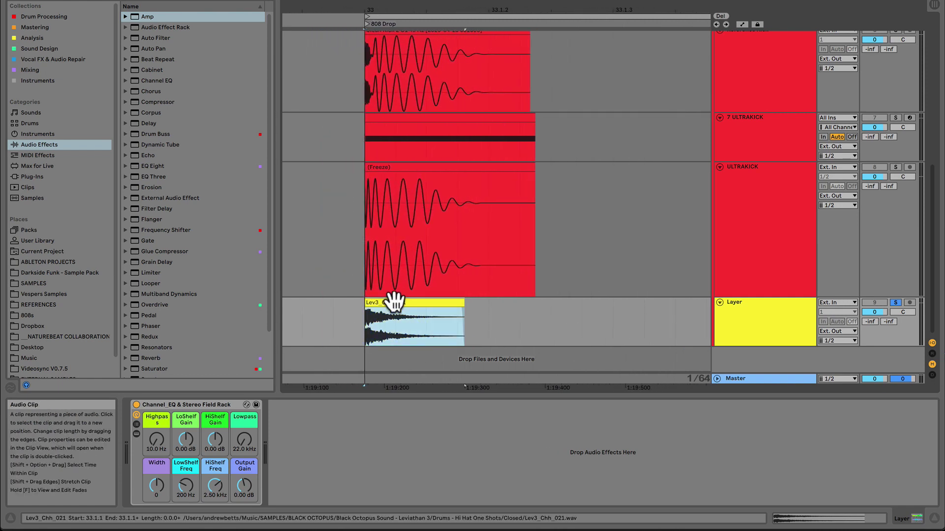
drag(252, 484, 252, 507)
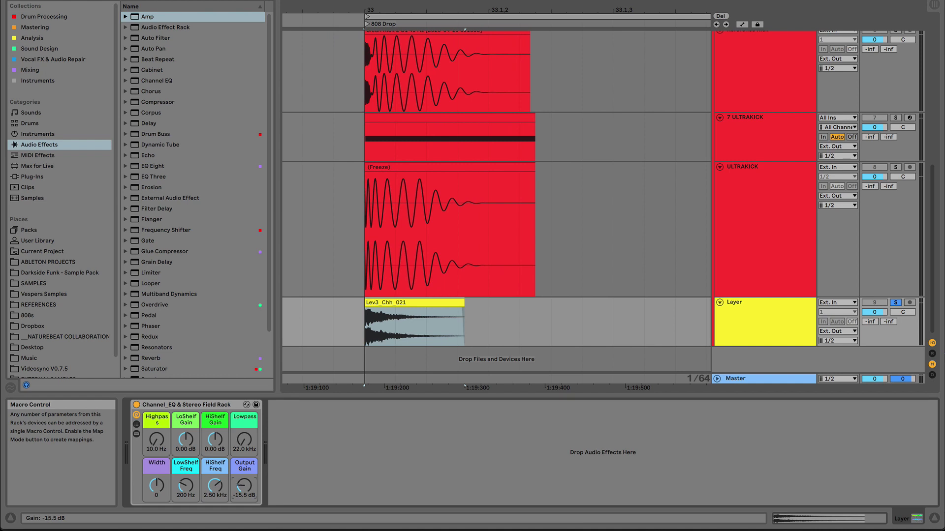
drag(244, 484, 244, 483)
key(space)
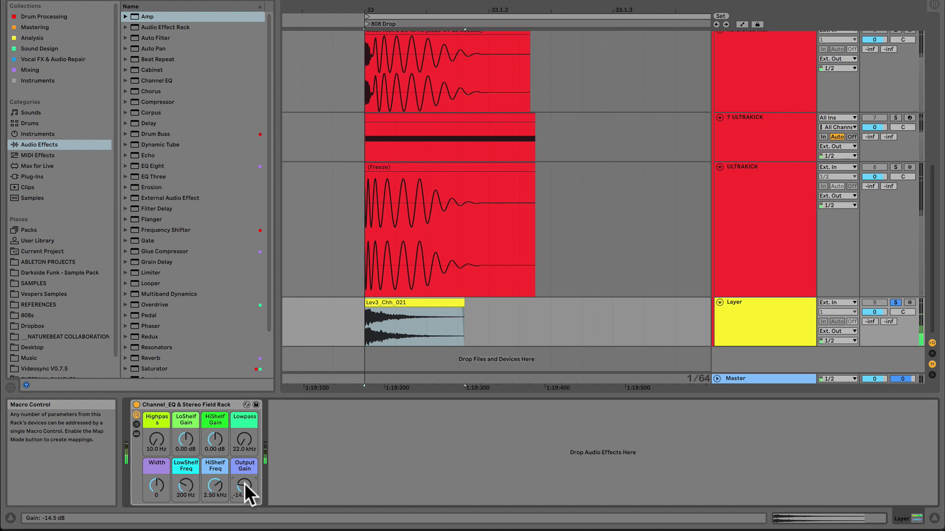
Solo the frozen ULTRAKICK track together with the Layer track, listen to both and stop playback.
click(891, 167)
click(430, 338)
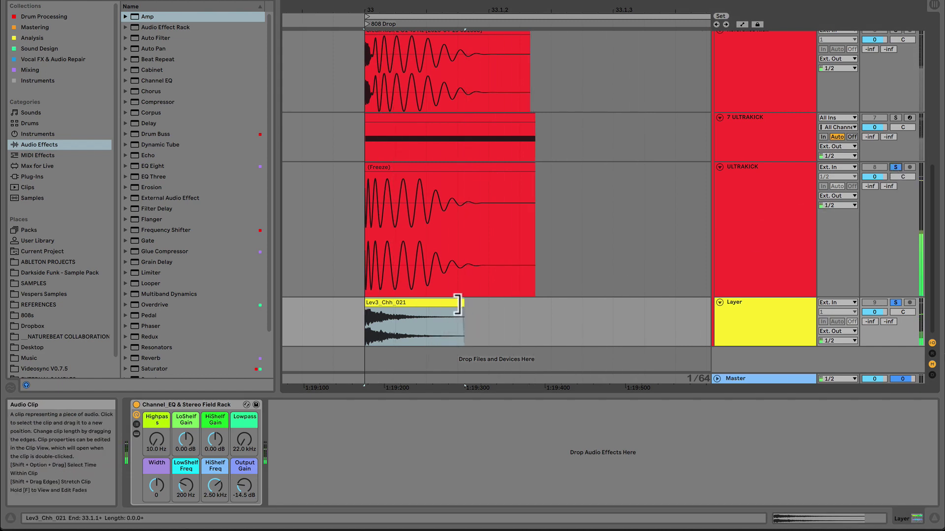
key(space)
Trim the end of the Lev3_Chh_021 clip to a short transient about 9 ms long.
drag(456, 305, 371, 305)
drag(367, 8, 361, 74)
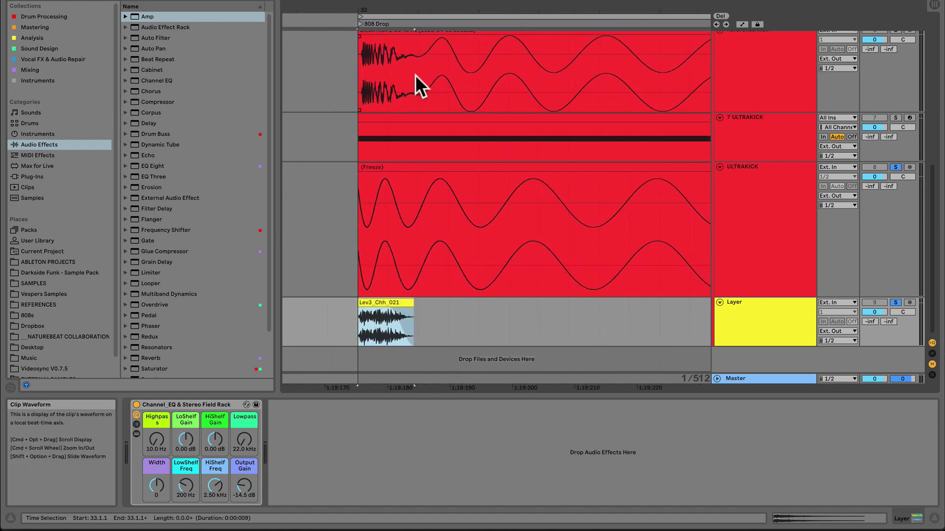
Shorten the Lev3_Chh_021 clip further, using the Reference Kick's measured opening transient as the guide, and play the result.
drag(369, 10, 373, 73)
drag(448, 71, 362, 67)
click(450, 69)
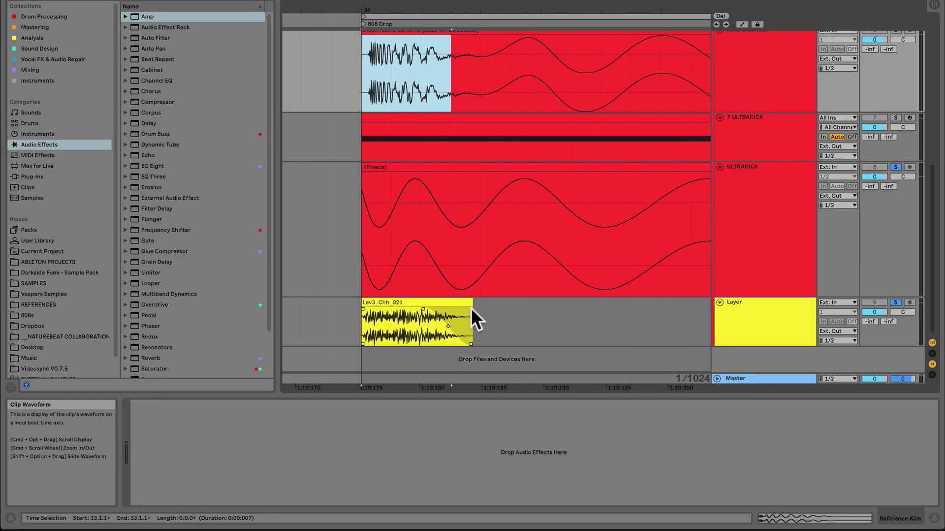
mouse_move(472, 304)
mouse_down()
mouse_move(452, 304)
mouse_move(459, 305)
mouse_up()
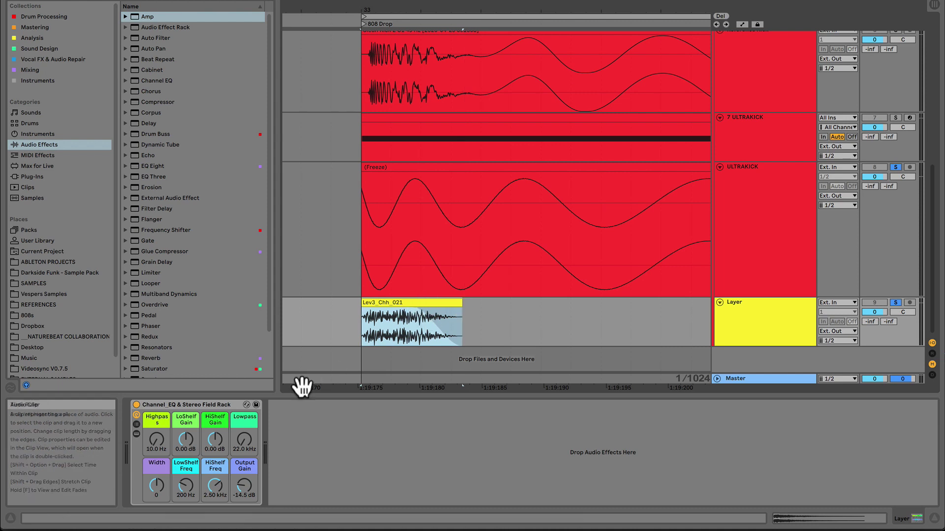
key(space)
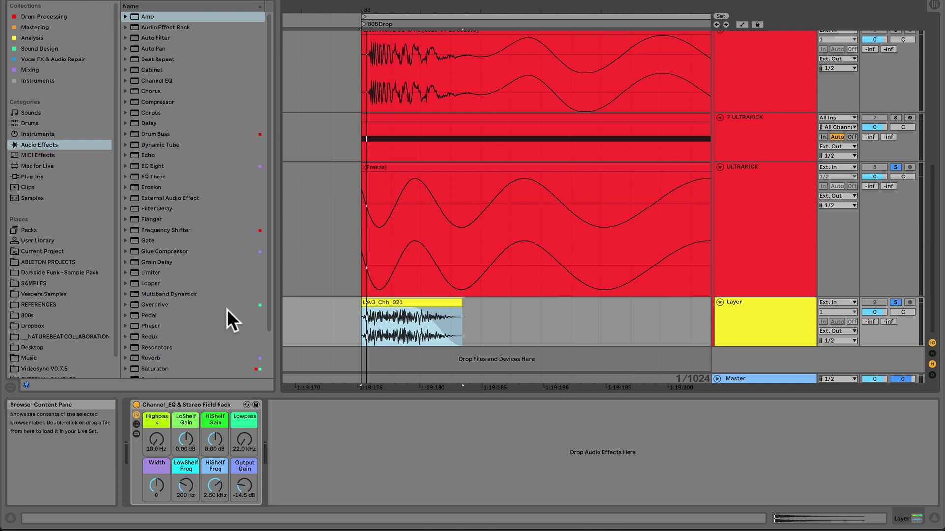
Try transposing the Lev3_Chh_021 clip, and reset its Transpose to 0 st.
click(394, 302)
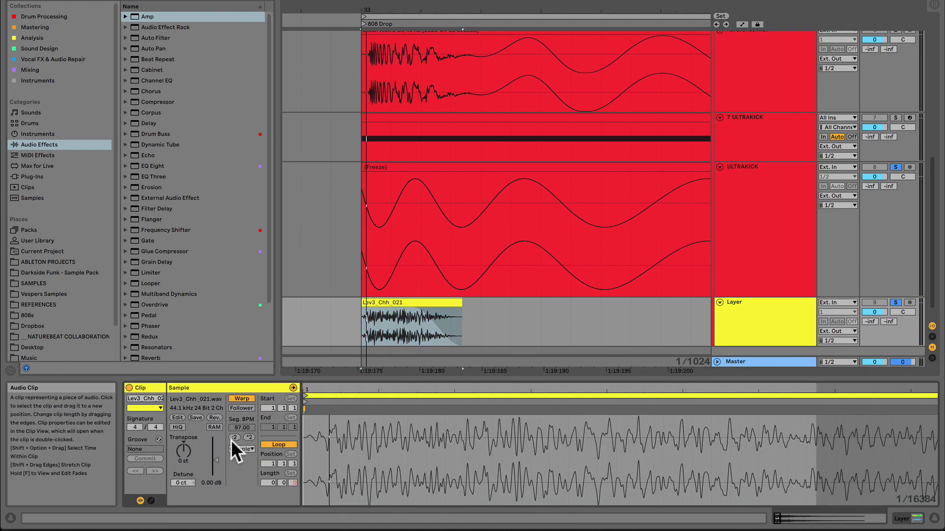
mouse_move(184, 451)
mouse_down()
mouse_move(184, 472)
mouse_move(184, 451)
mouse_up()
key(Delete)
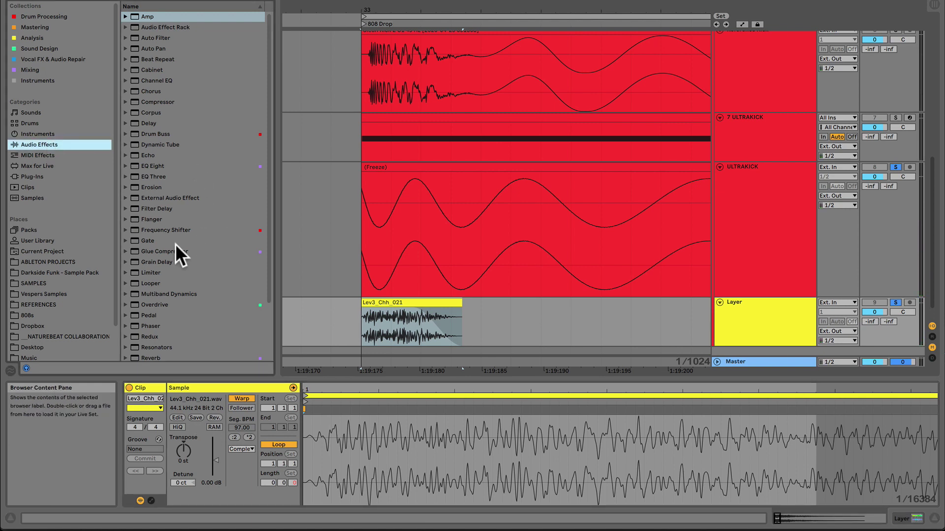
Add a Frequency Shifter to the Layer track and set its coarse Frequency to -3.60 kHz while playing the kick.
drag(164, 228, 334, 431)
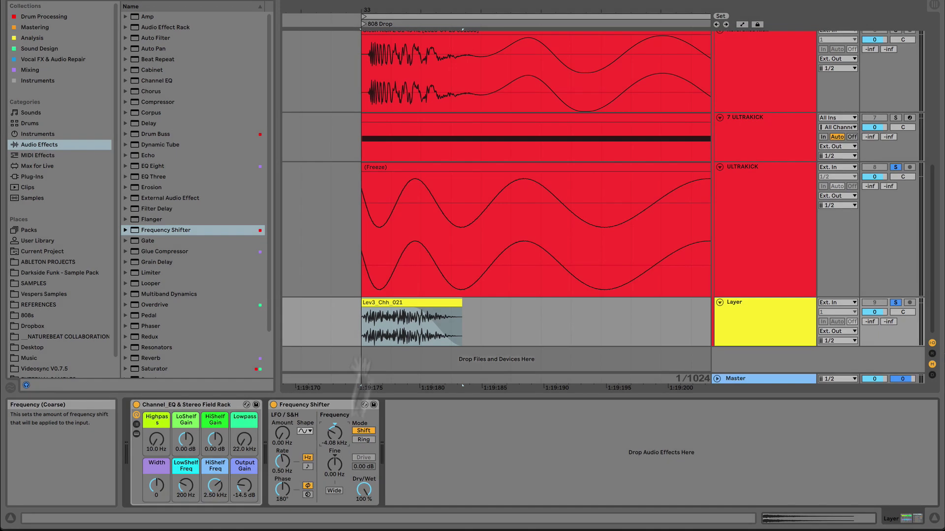
drag(388, 11, 390, 0)
drag(334, 432, 334, 418)
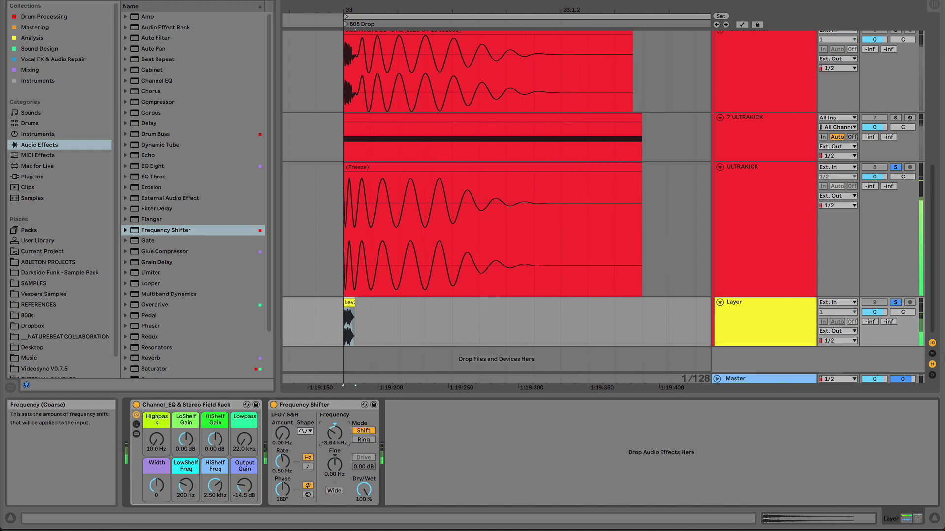
drag(340, 427, 340, 426)
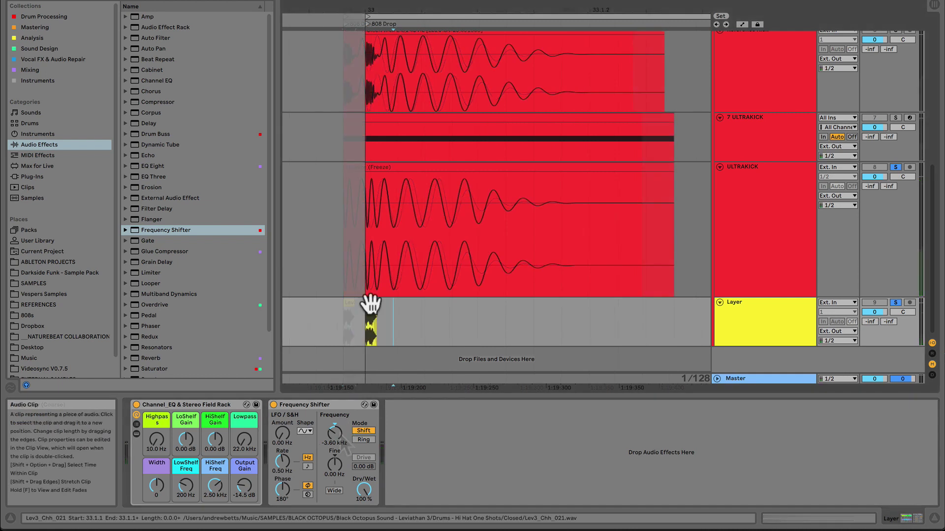
Add a short fade-in at the start of the frozen ULTRAKICK clip, adjust its curve and play the layered kick.
drag(375, 10, 373, 113)
click(361, 171)
drag(350, 173, 399, 172)
drag(378, 243, 386, 246)
drag(398, 170, 395, 171)
drag(386, 246, 396, 172)
drag(379, 11, 352, 5)
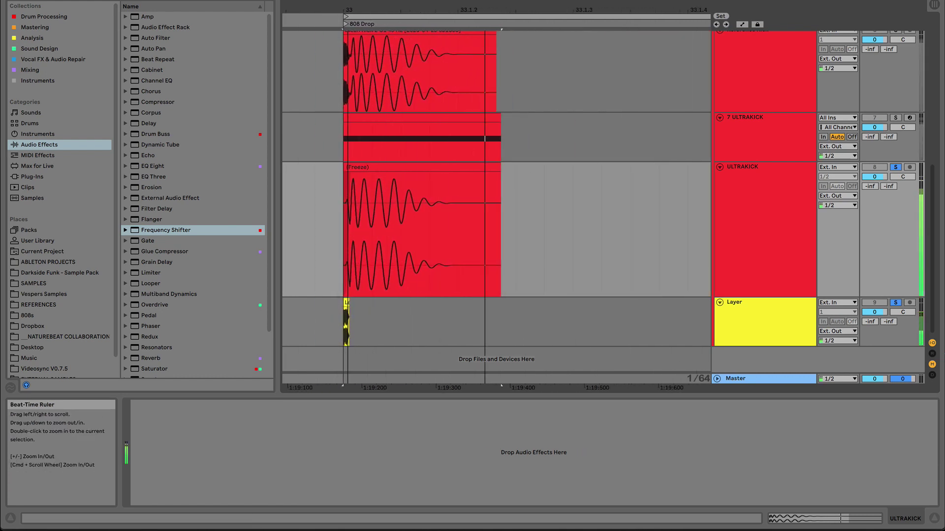
click(347, 305)
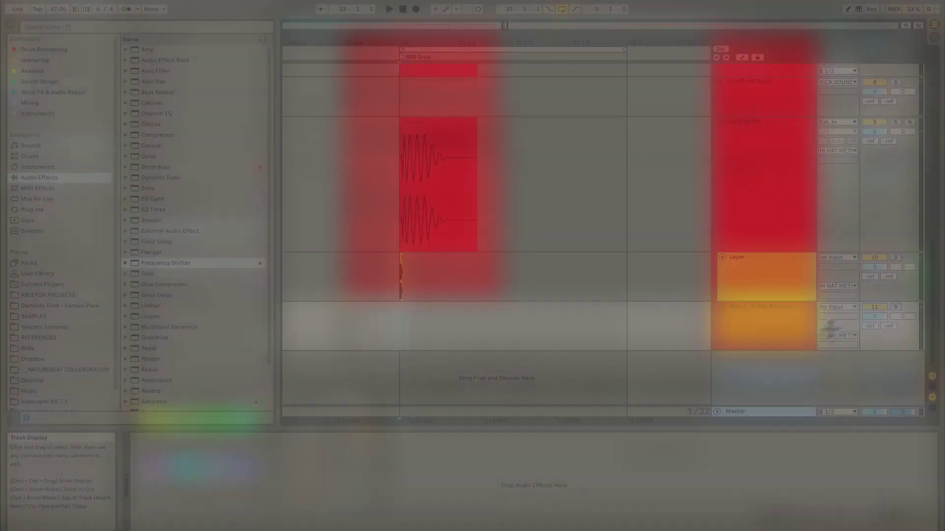
Choose the audio input of the new track below Layer, arm it, solo the HI HAT METHOD group and start recording.
click(838, 306)
click(844, 429)
click(910, 306)
click(548, 9)
click(574, 9)
click(562, 9)
click(896, 82)
click(416, 9)
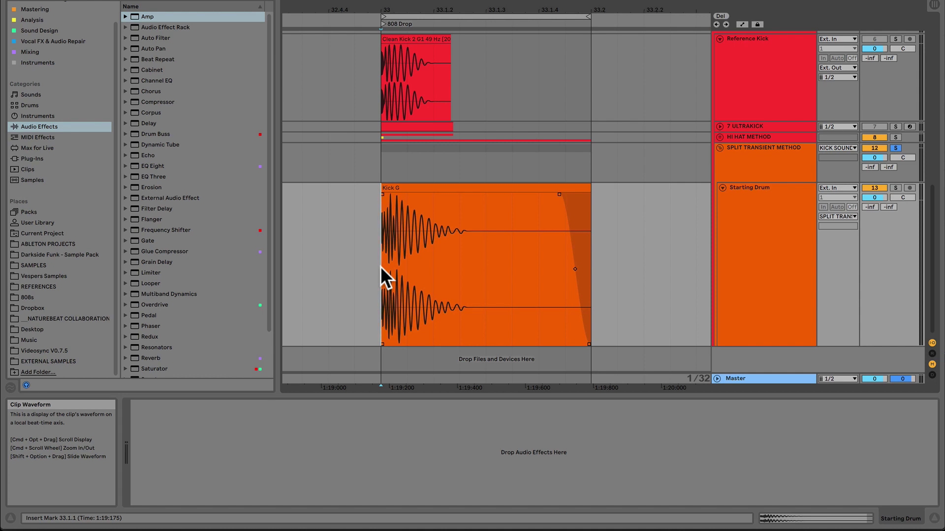
Shorten the Kick G clip on the Starting Drum track to about 175 ms, reshape its fade-out and play it.
key(space)
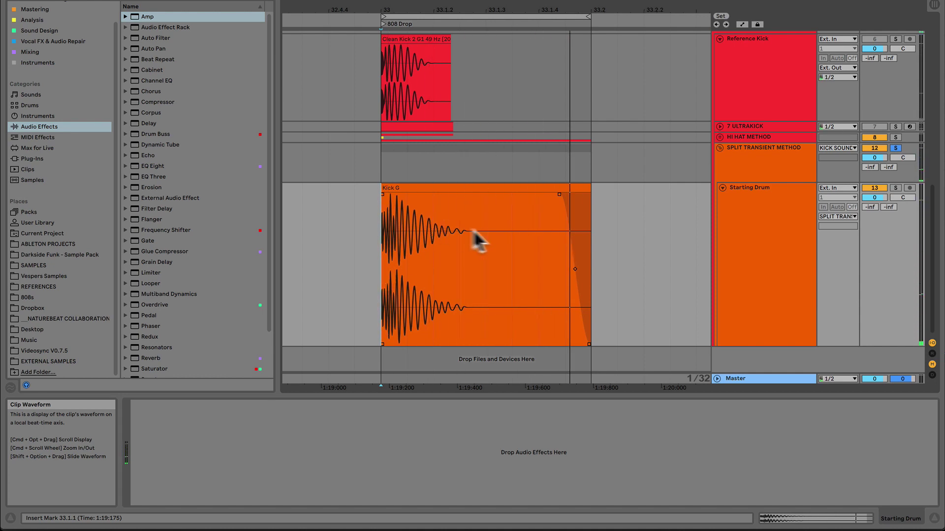
drag(585, 188, 432, 194)
drag(401, 12, 426, 47)
drag(443, 191, 485, 211)
key(space)
Duplicate the Starting Drum track and reduce the original track's height.
click(759, 250)
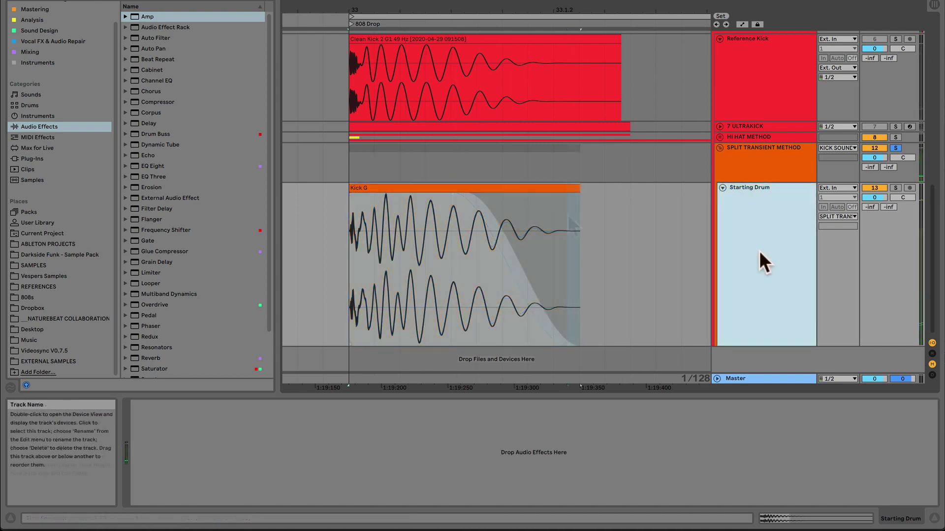
key(ctrl+d)
scroll(431, 251, down, 2)
scroll(784, 190, up, 4)
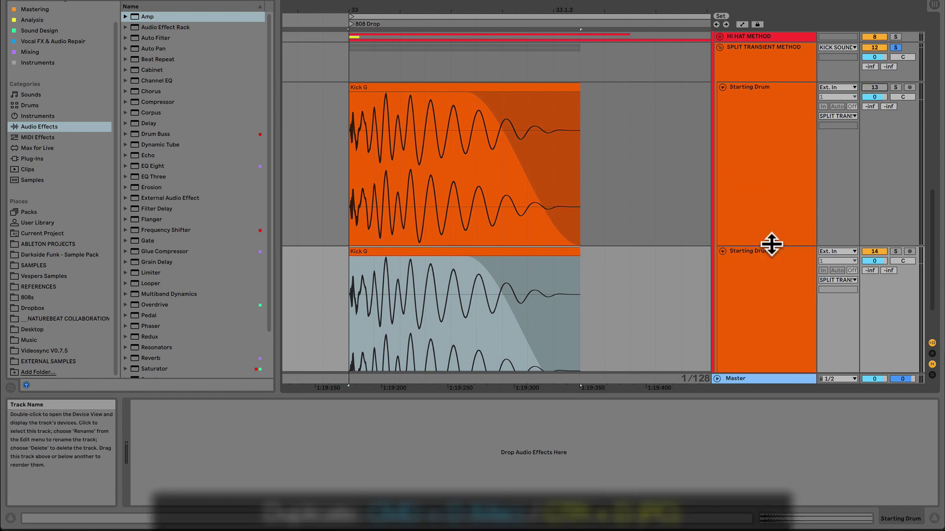
drag(772, 246, 769, 115)
Turn off grid snapping and split the duplicated Kick G clip about 14 ms in, just after its opening transient.
drag(359, 17, 409, 178)
scroll(340, 189, up, 5)
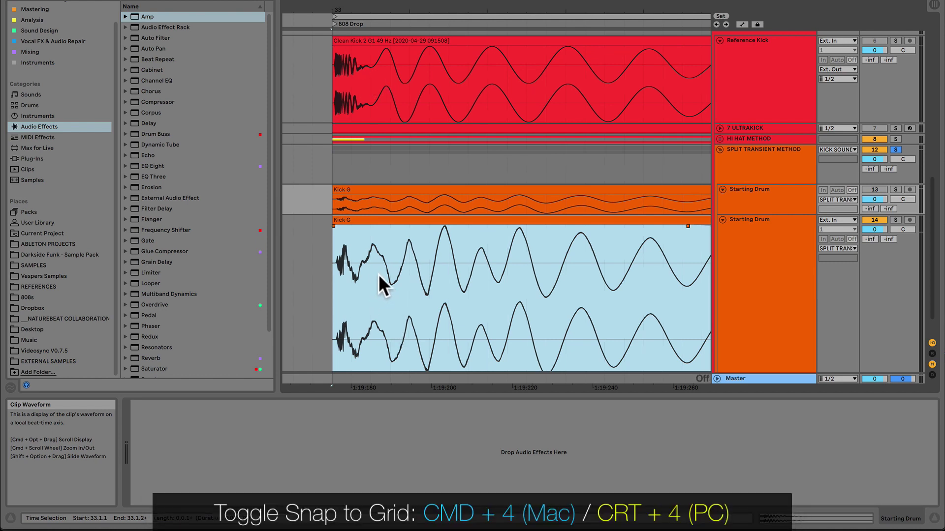
drag(385, 274, 325, 271)
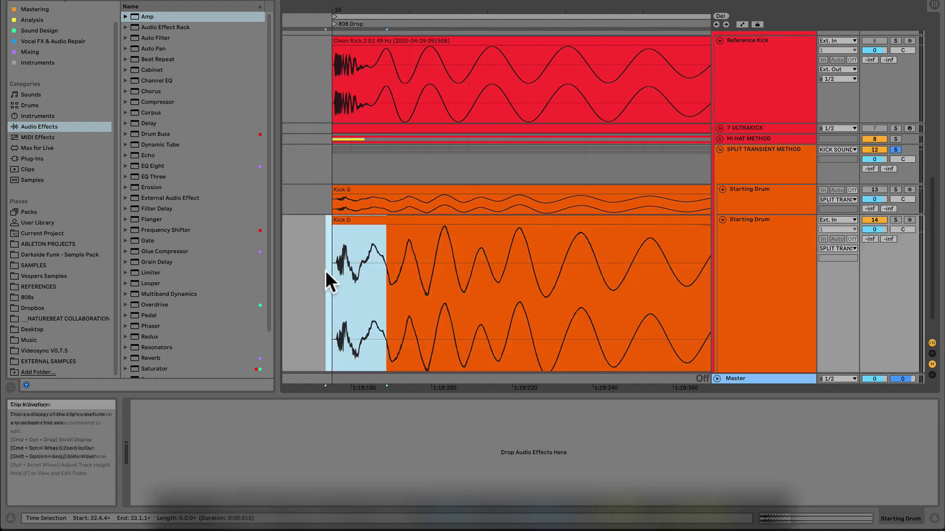
key(super+e)
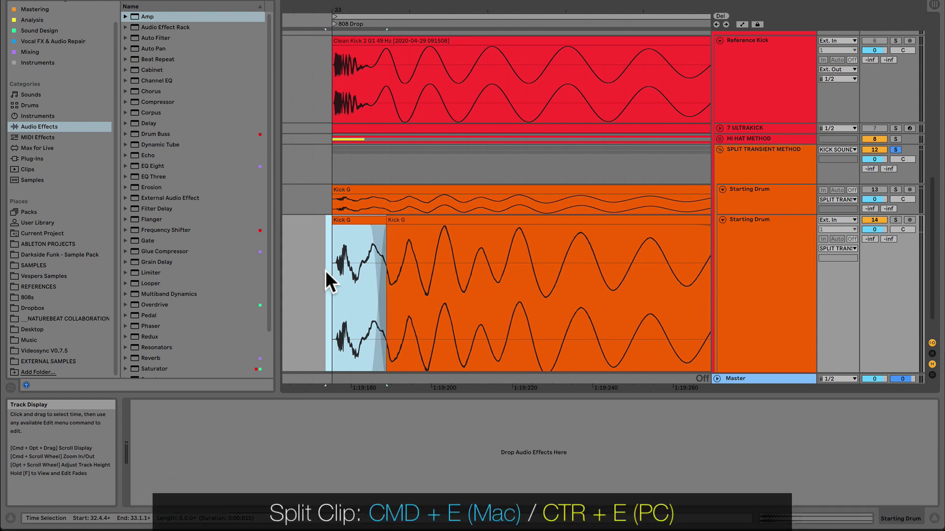
Rename the duplicated Starting Drum track as Transient.
scroll(343, 262, down, 2)
click(755, 240)
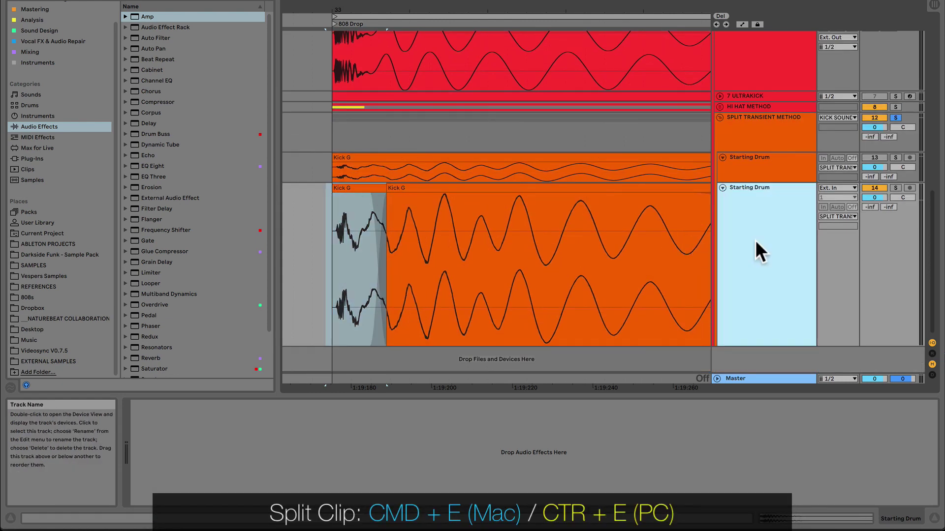
key(super+r)
text(Transient)
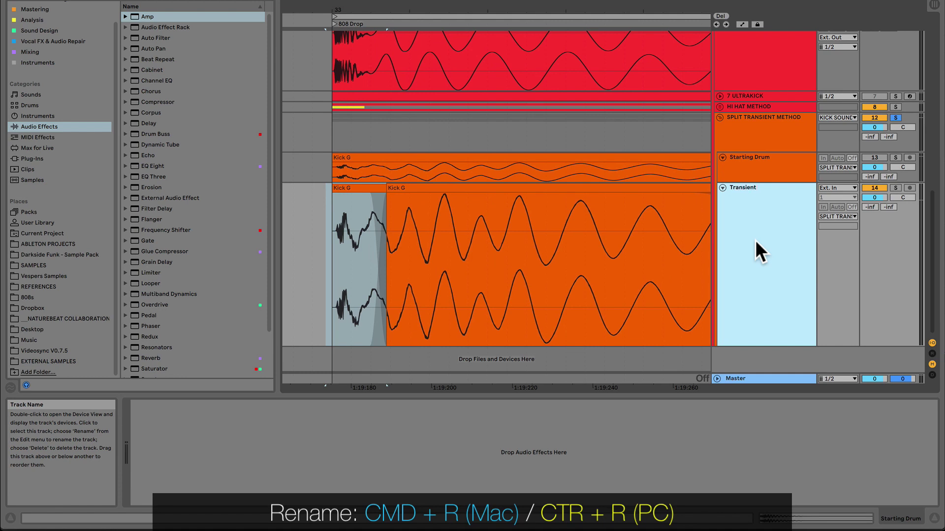
key(Return)
Duplicate the Transient track and rename the copy as Body.
key(super+d)
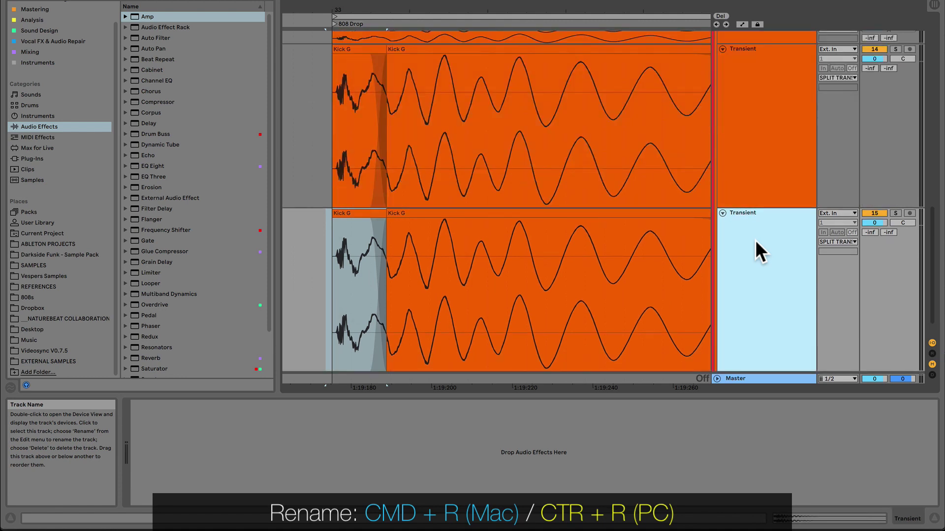
key(super+r)
text(Body)
key(Return)
Delete the opening piece of Kick G from the Body track and the remaining tail from the Transient track.
scroll(439, 187, up, 2)
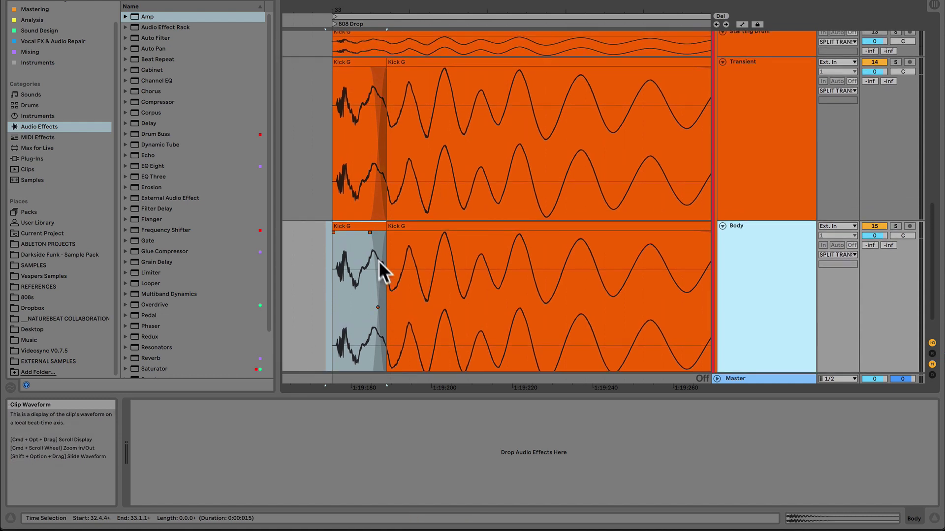
click(362, 226)
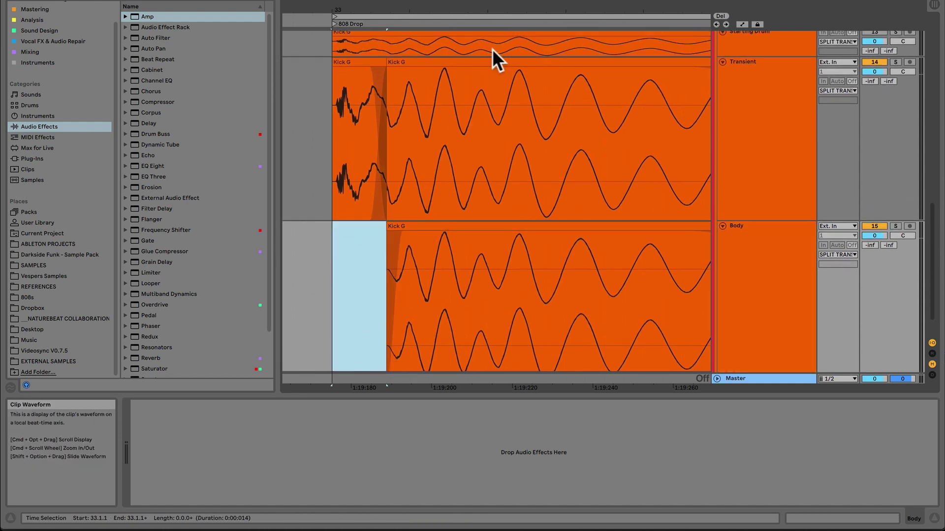
key(Delete)
click(453, 71)
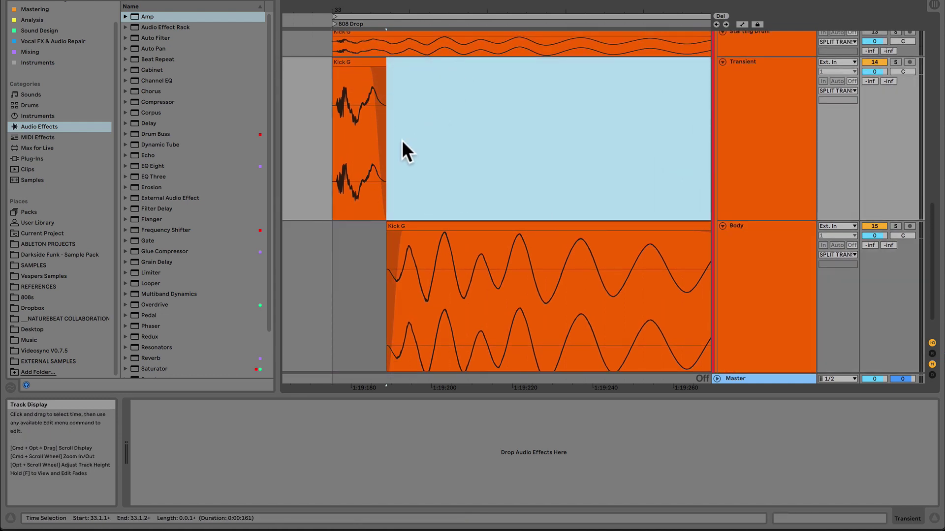
Extend the Transient clip to about 20 ms with a longer fade-out, and extend the Body clip's start with an overlapping fade-in.
drag(386, 65, 412, 66)
drag(389, 229, 415, 232)
key(super+z)
drag(398, 69, 380, 68)
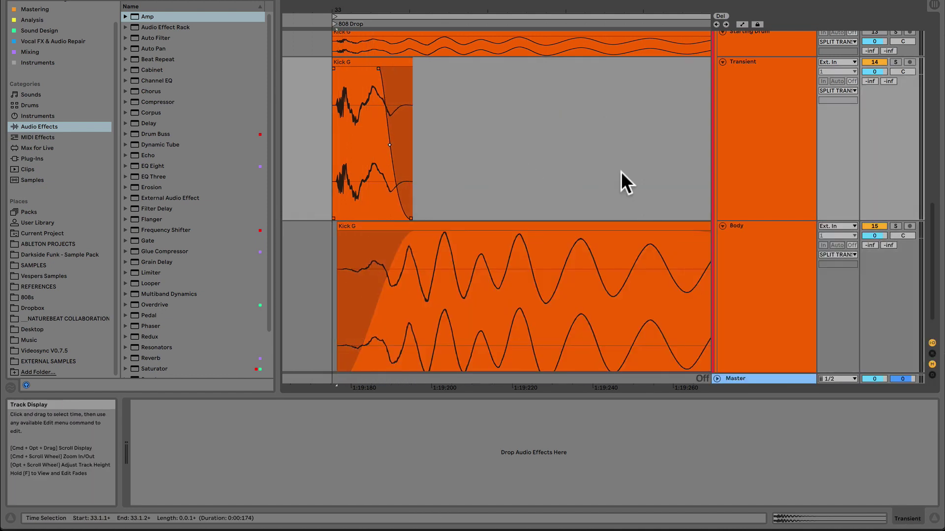
Solo the Transient and Body tracks and play them together.
click(896, 62)
click(895, 226)
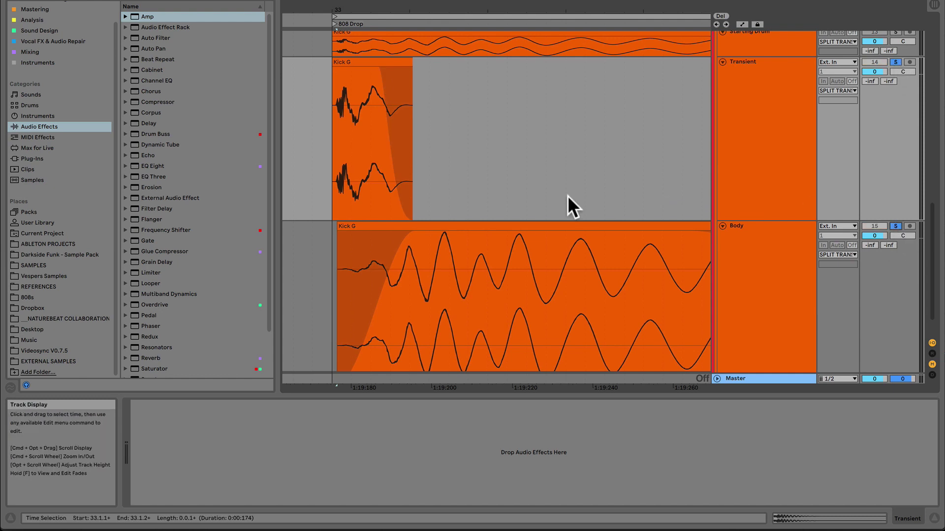
key(space)
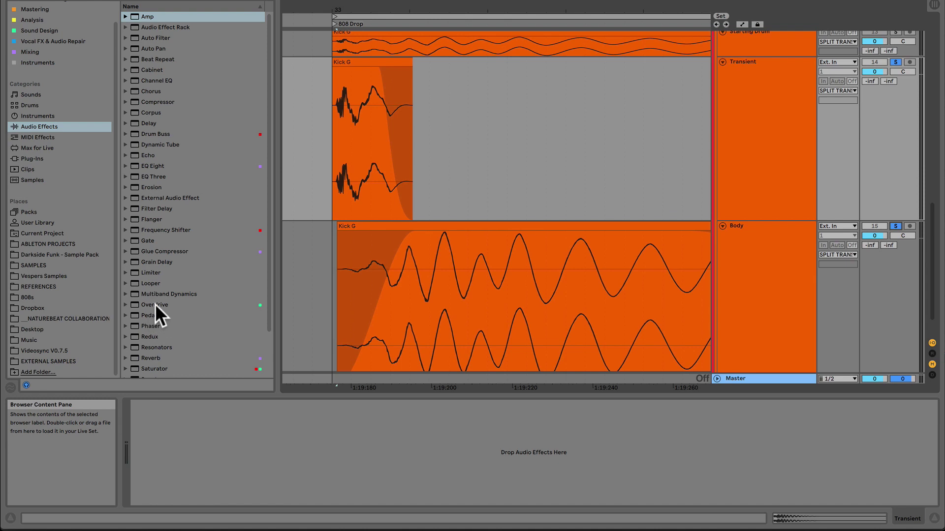
Add Overdrive to the Transient track with Drive, Tone and Dry/Wet at 100 % and the filter frequency at 6.50 kHz.
drag(155, 304, 376, 142)
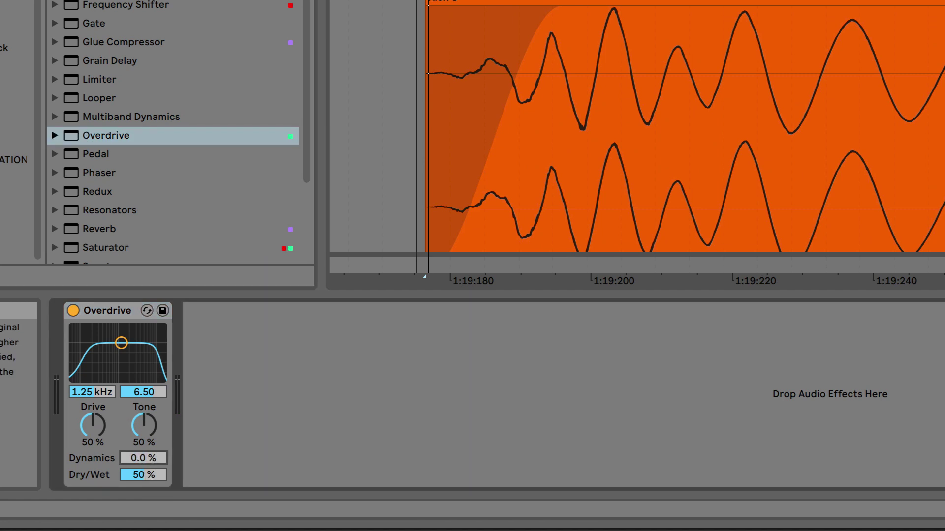
click(143, 475)
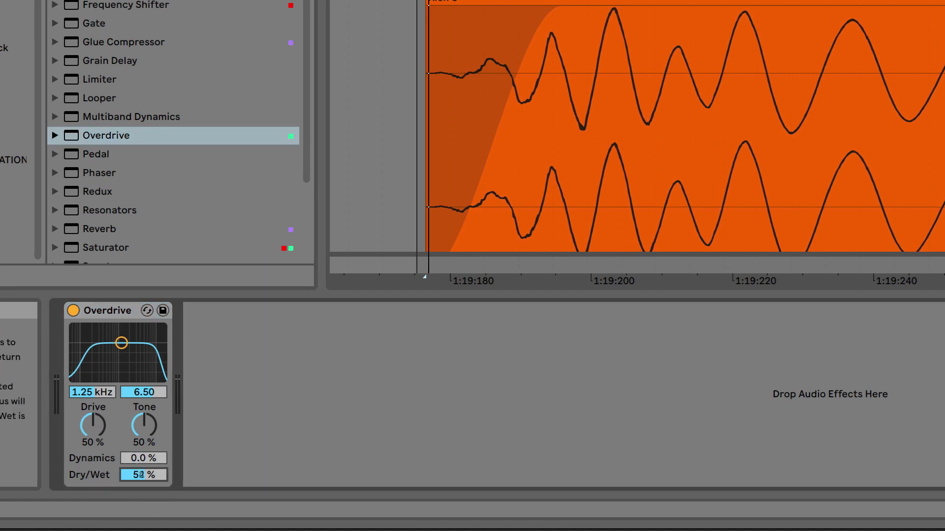
drag(144, 426, 144, 401)
drag(97, 435, 105, 427)
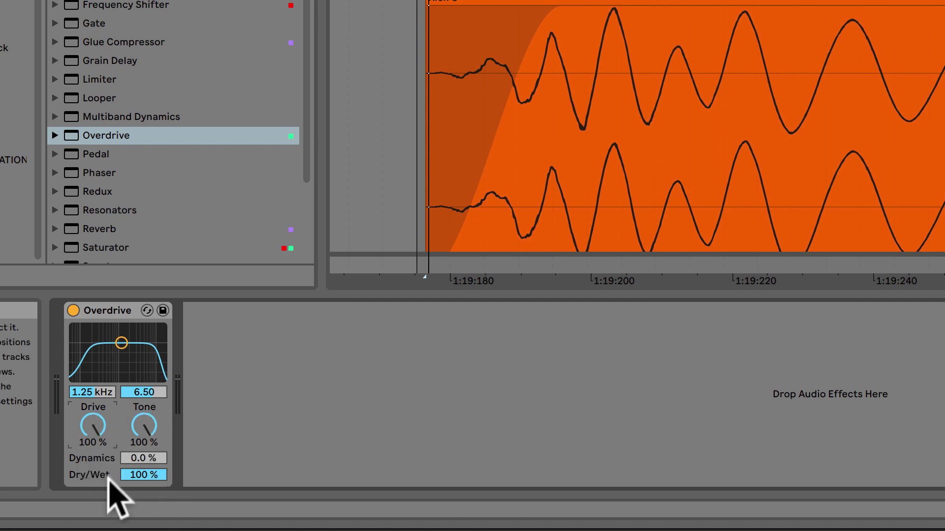
drag(78, 393, 79, 362)
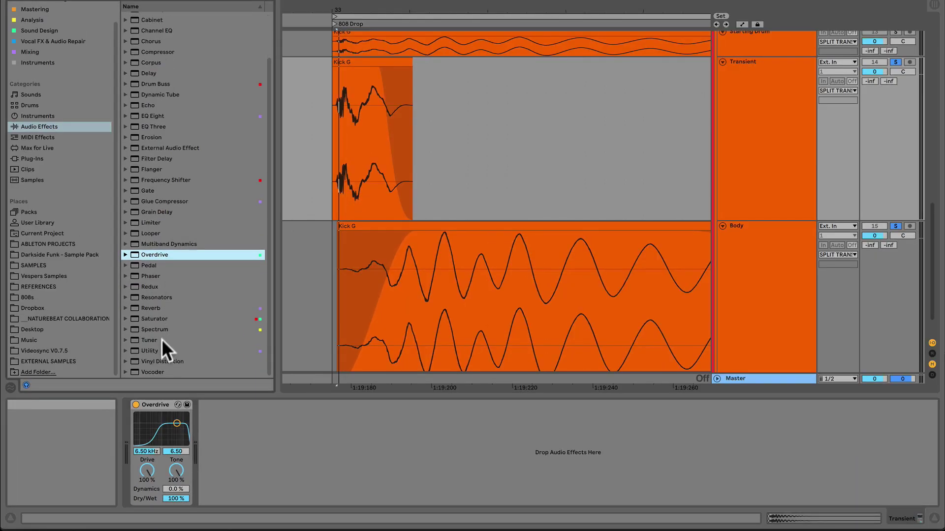
Add a Utility after the Overdrive, set its channel mode to Left and Gain to about -14 dB, and play the kick.
drag(162, 350, 227, 440)
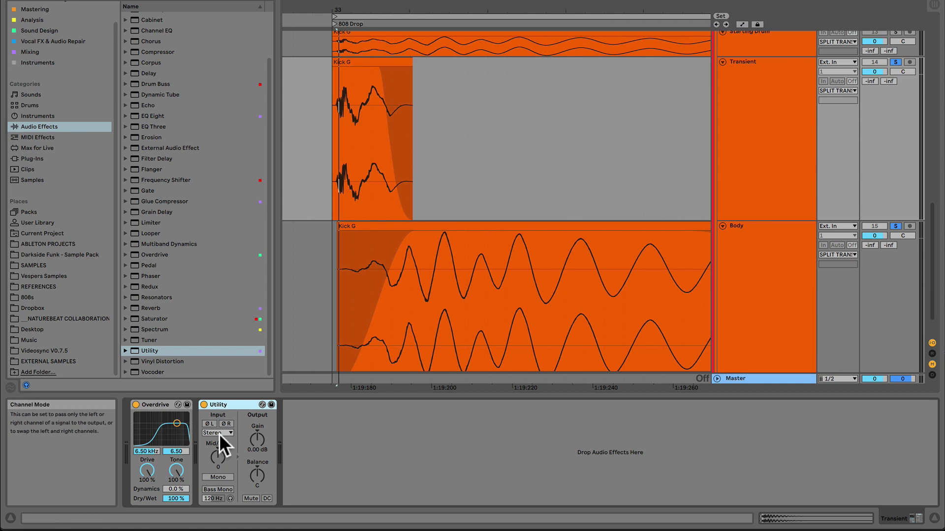
click(219, 432)
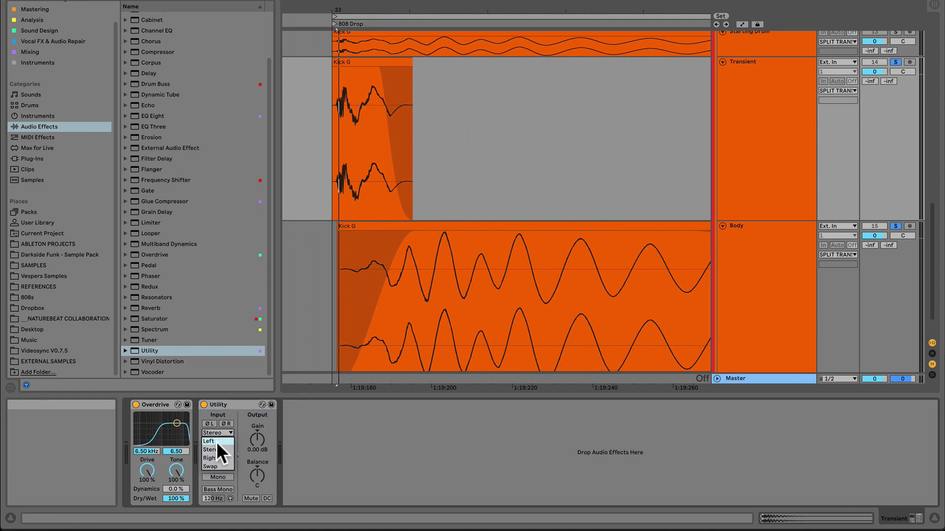
click(217, 442)
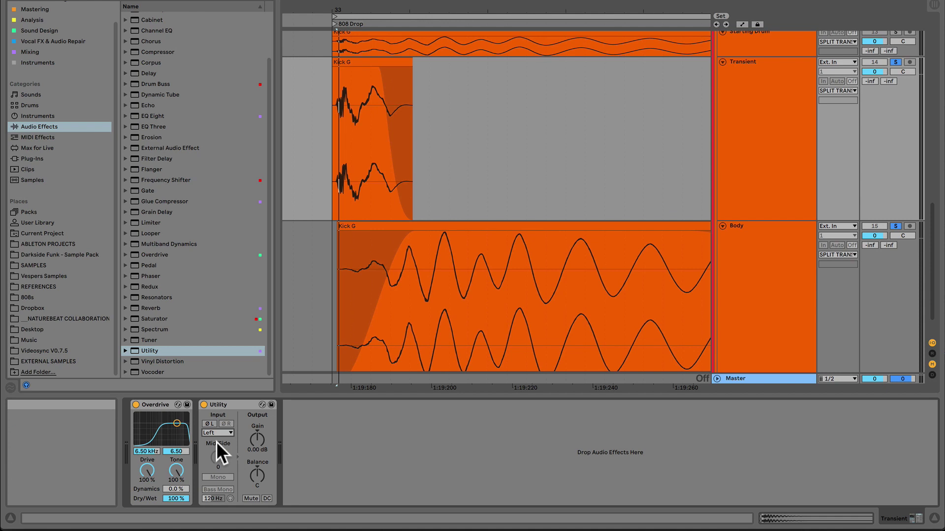
drag(257, 440, 257, 441)
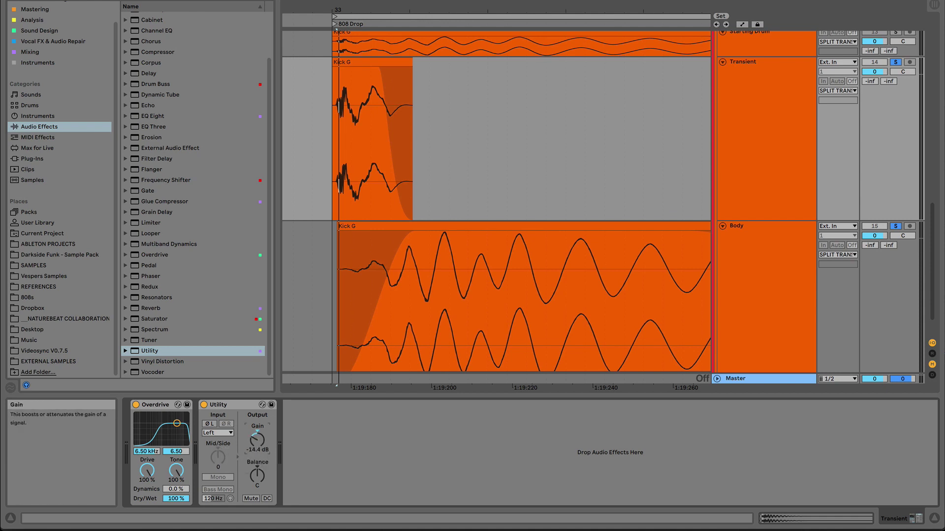
drag(366, 13, 365, 2)
key(space)
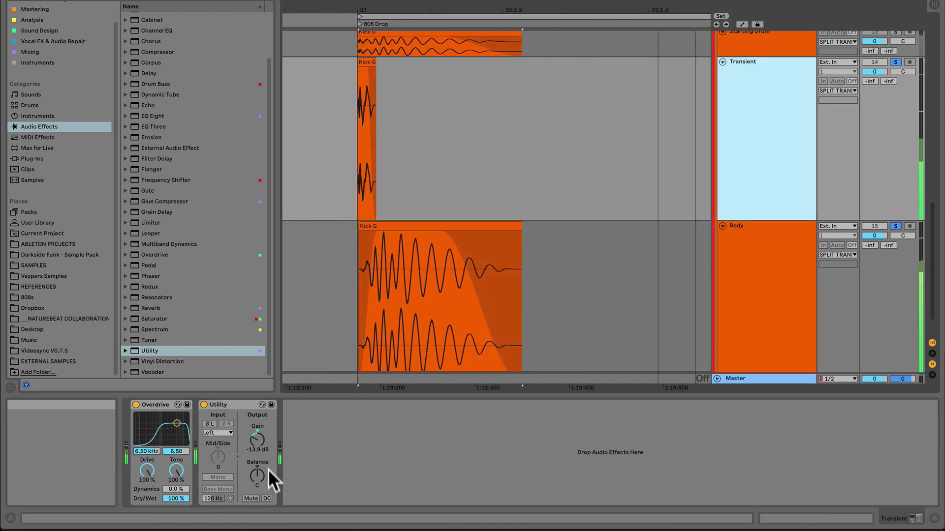
Raise the Overdrive's filter frequency to 16.6 kHz and set the Utility's Gain to -12.0 dB.
mouse_move(149, 447)
mouse_down()
mouse_move(149, 413)
mouse_move(149, 433)
mouse_up()
drag(268, 447, 268, 442)
mouse_move(147, 468)
mouse_down()
mouse_move(147, 482)
mouse_move(176, 487)
mouse_move(176, 500)
mouse_move(169, 462)
mouse_move(147, 462)
mouse_up()
mouse_move(253, 447)
mouse_down()
mouse_move(254, 438)
mouse_move(257, 446)
mouse_up()
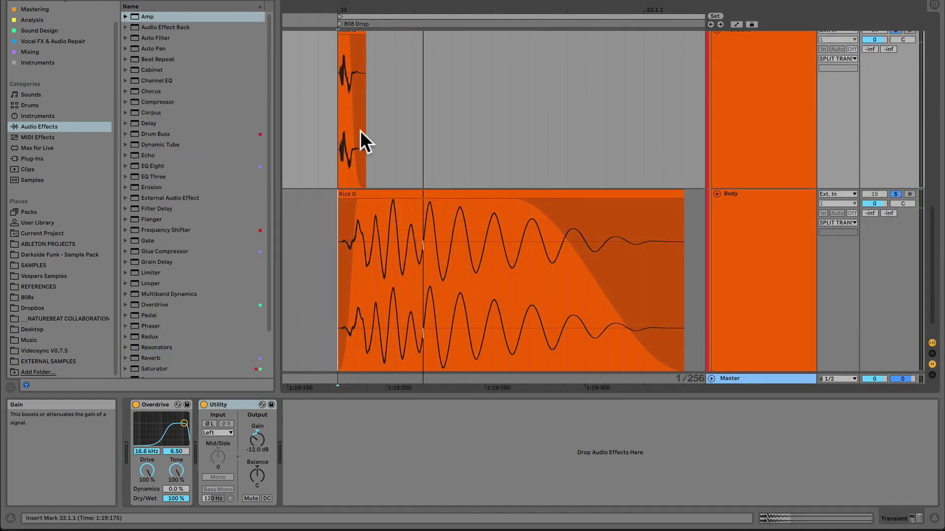
Examine where the Transient clip's fade-out overlaps the Body clip's fade-in.
drag(341, 4, 395, 15)
scroll(412, 76, up, 2)
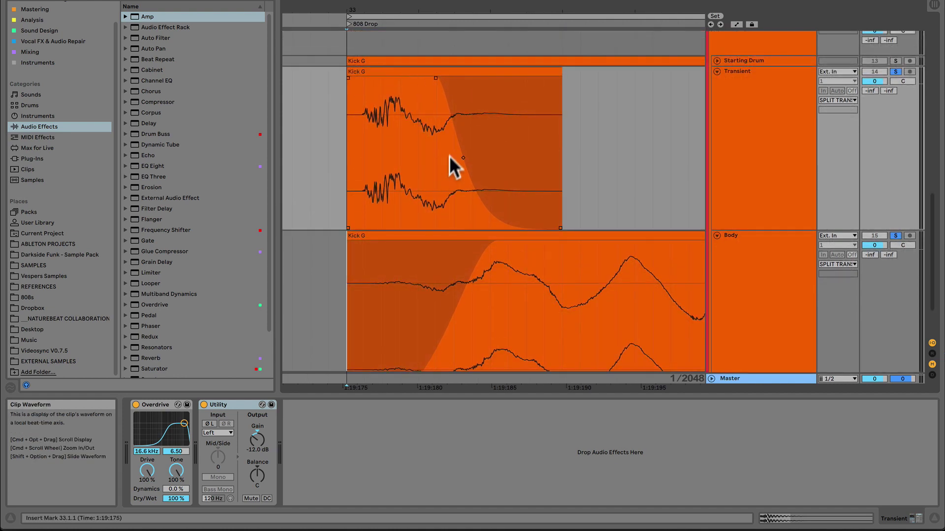
scroll(448, 237, down, 3)
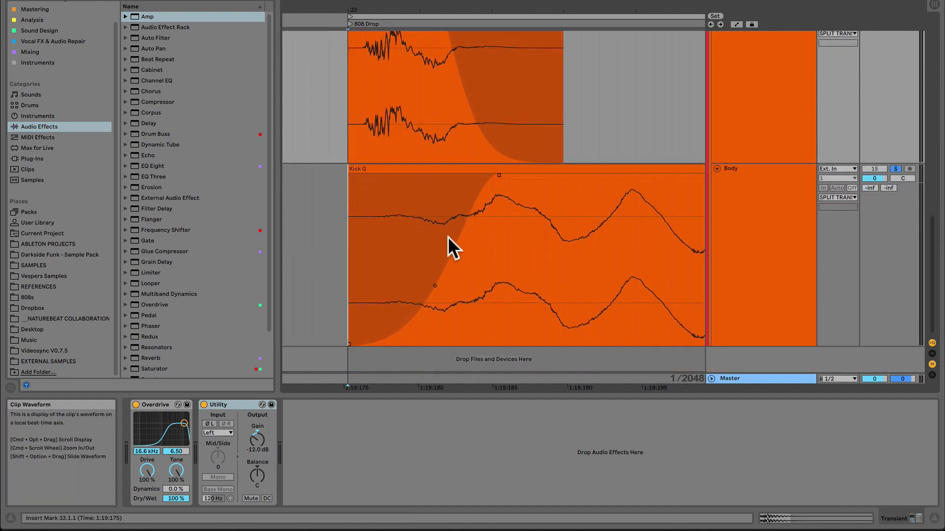
Add a Frequency Shifter after the Utility on the Transient track and lower its coarse frequency.
scroll(447, 237, up, 2)
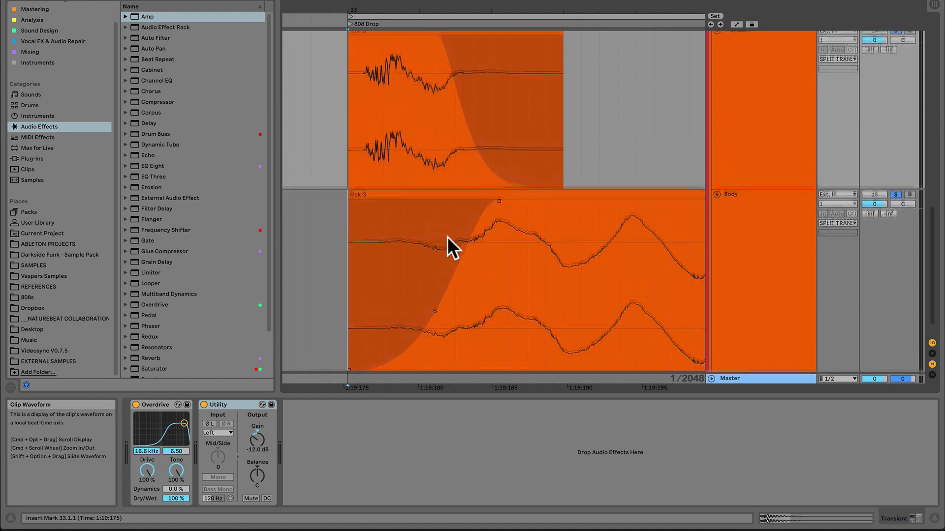
scroll(447, 238, down, 2)
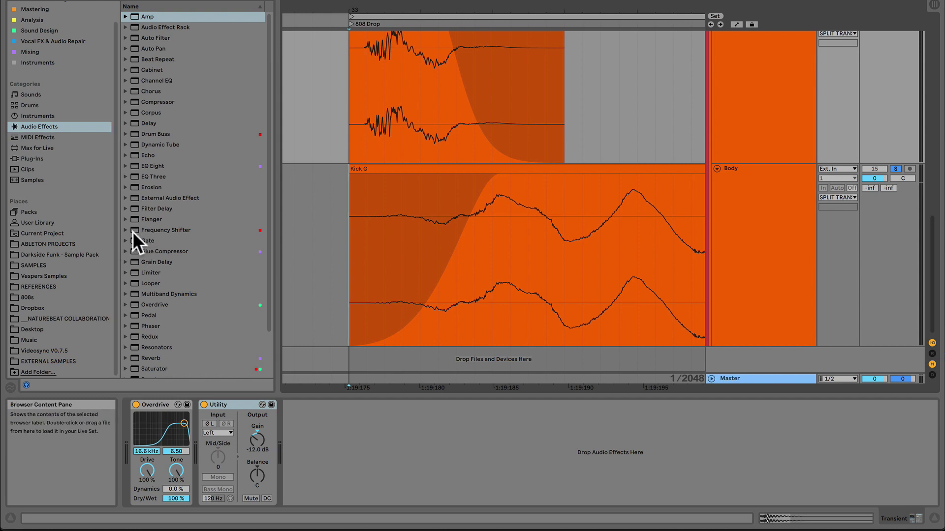
mouse_move(132, 232)
mouse_down()
mouse_move(294, 413)
mouse_move(319, 428)
mouse_up()
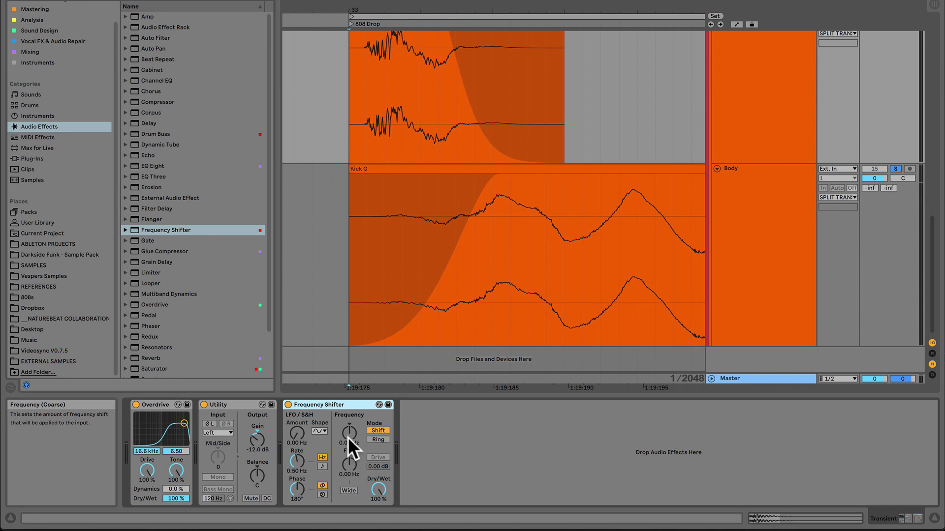
drag(349, 433, 350, 478)
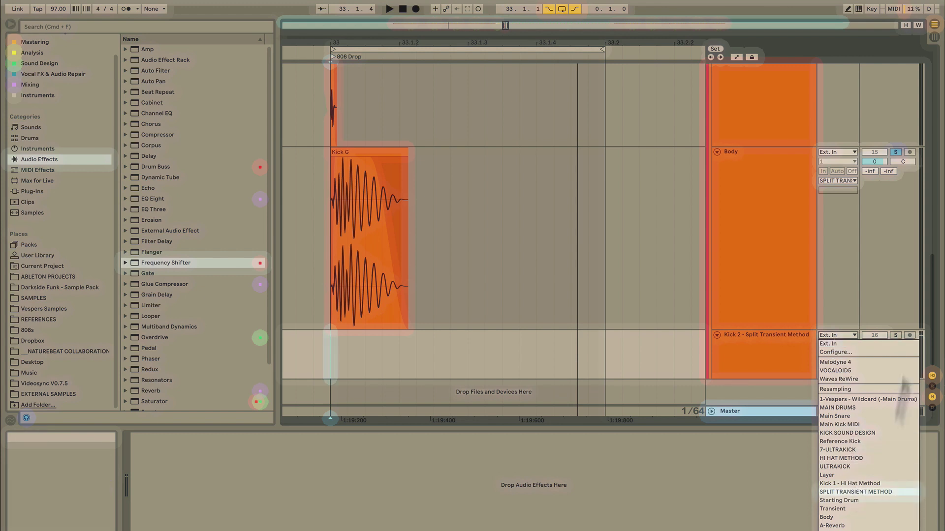
Set the Kick 2 - Split Transient Method track's audio input to SPLIT TRANSIENT METHOD and arm it for recording from the kick's start.
click(856, 492)
click(909, 335)
click(304, 356)
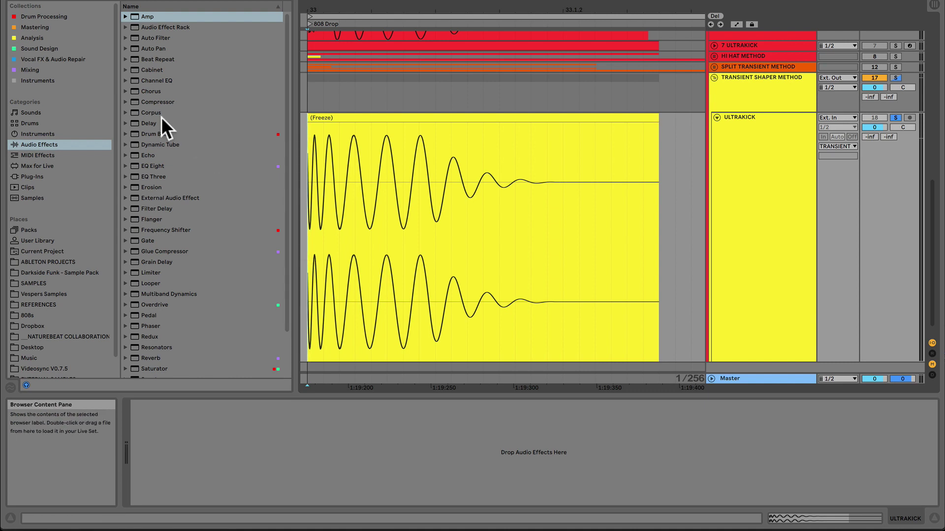
Add Drum Buss from the Drum Processing collection to the ULTRAKICK track and compare the playing kick with the effect on and off.
click(36, 16)
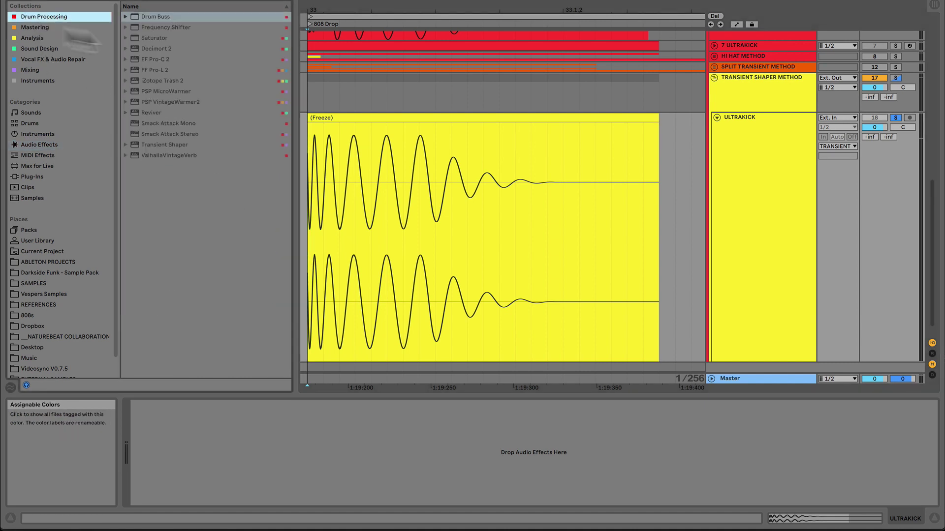
click(131, 16)
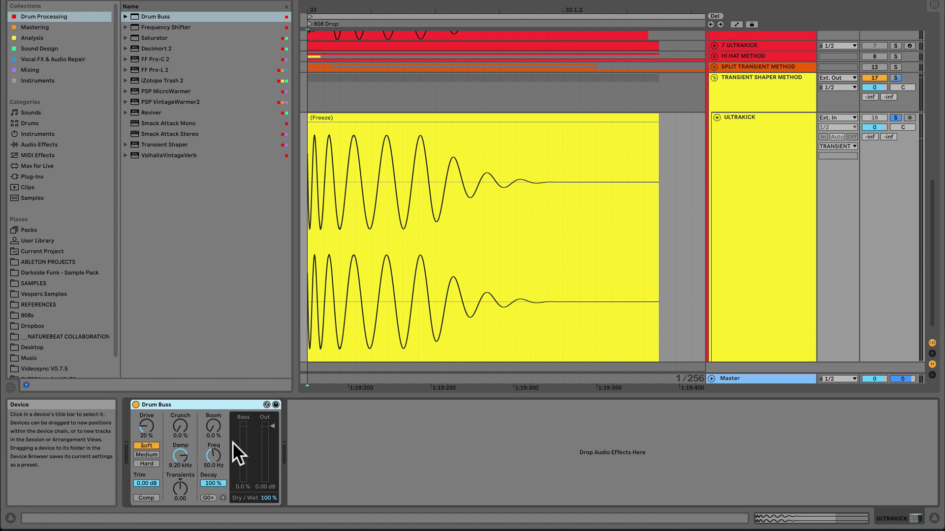
key(space)
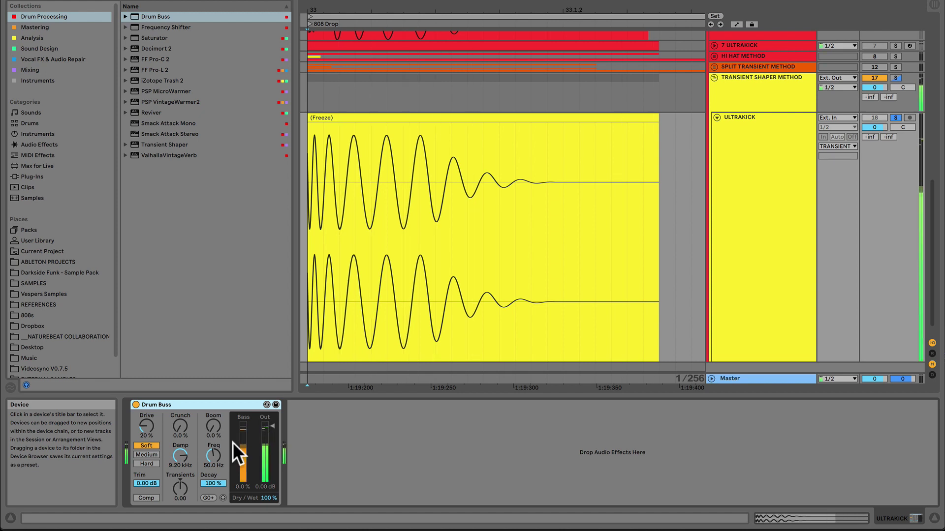
click(135, 404)
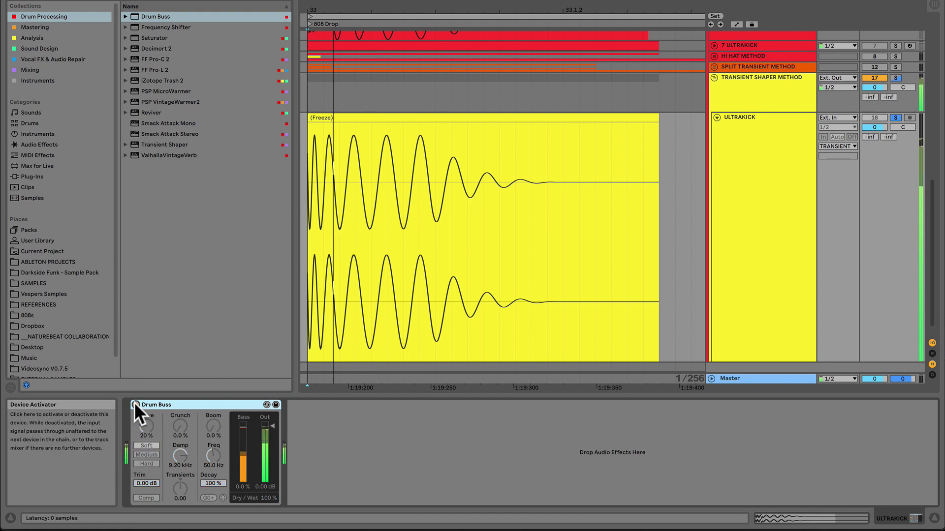
click(134, 403)
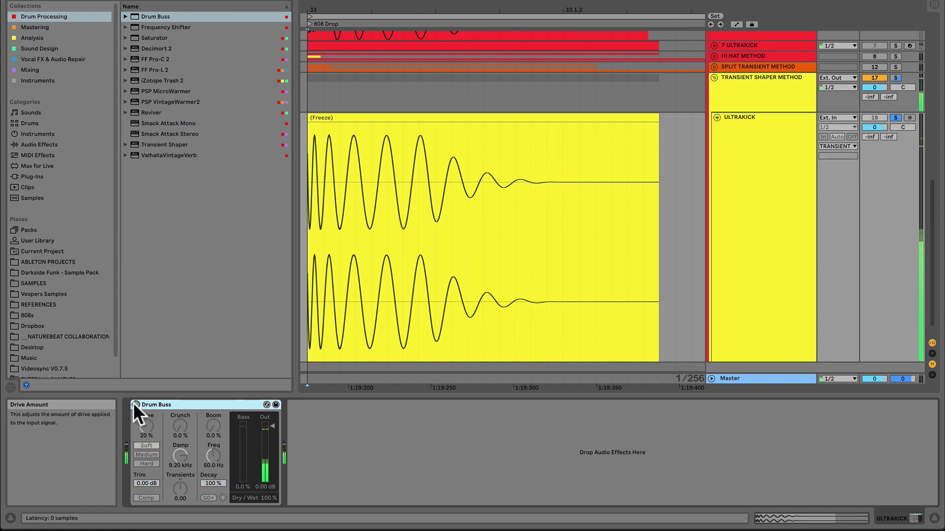
Set the Drum Buss Drive to 0 %, then try a negative Transients amount during playback and reset it to default.
mouse_move(146, 426)
mouse_down()
mouse_move(145, 438)
mouse_move(143, 423)
mouse_up()
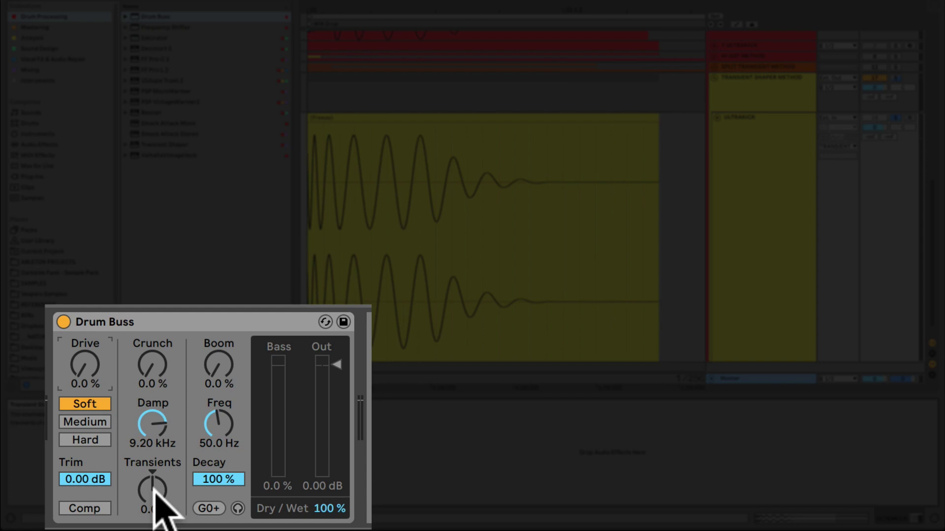
key(space)
drag(157, 497, 157, 530)
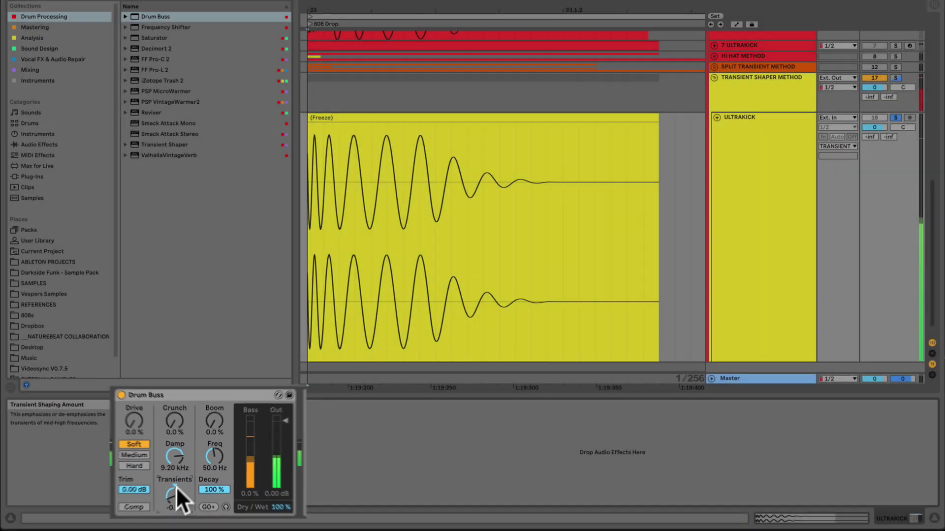
double_click(176, 486)
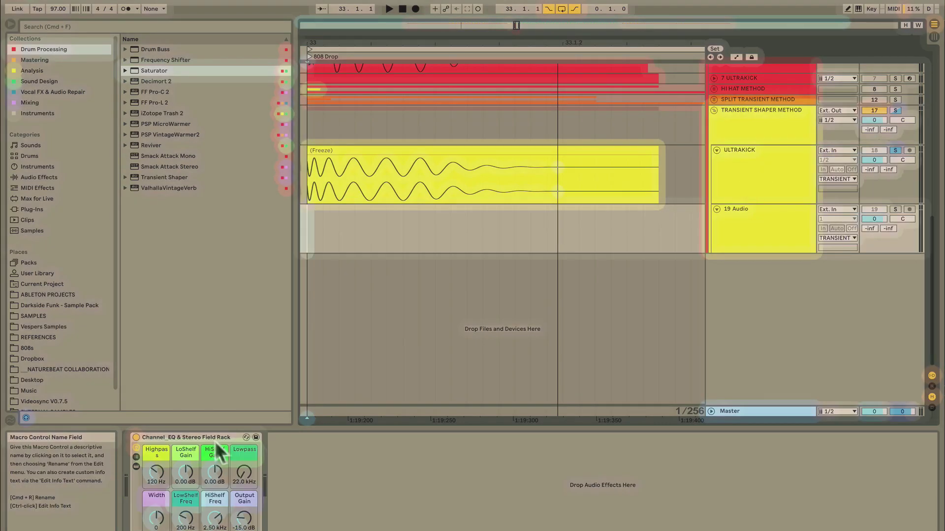
Rename the new audio track below ULTRAKICK as "Kick 3 - Transient Shaper Method".
click(747, 225)
key(super+r)
text(- Transient Shaper Method)
Set the Kick 3 track's audio input to TRANSIENT SHAPER METHOD and arm it for recording.
click(836, 210)
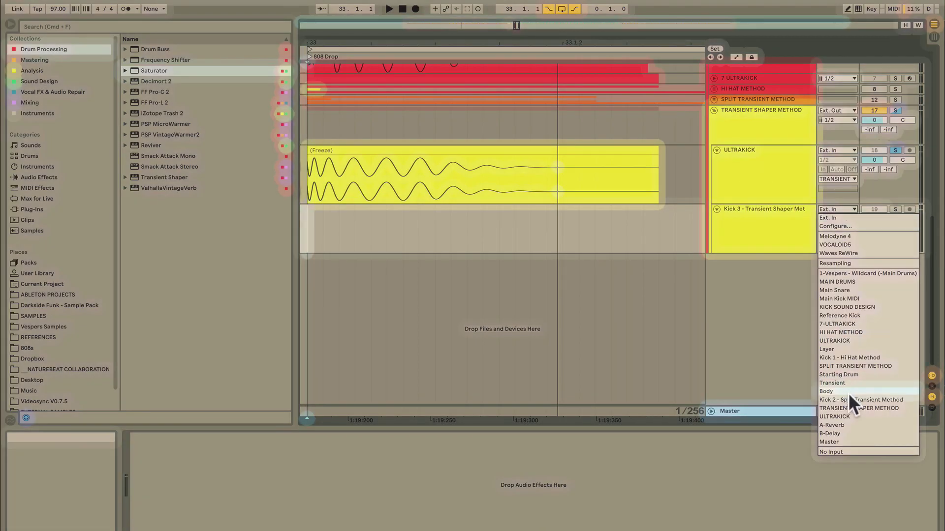
click(858, 408)
click(909, 209)
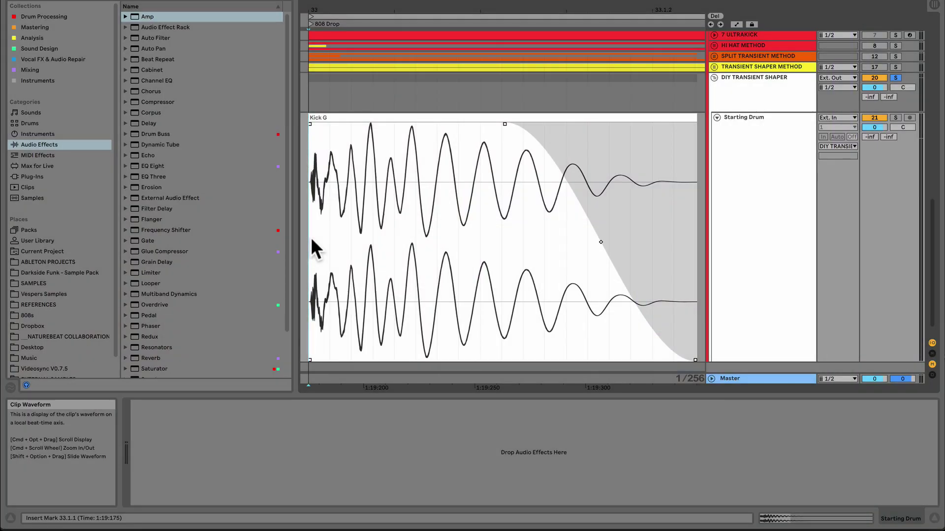
Play the Starting Drum kick and add a Compressor to its track with Makeup off.
key(space)
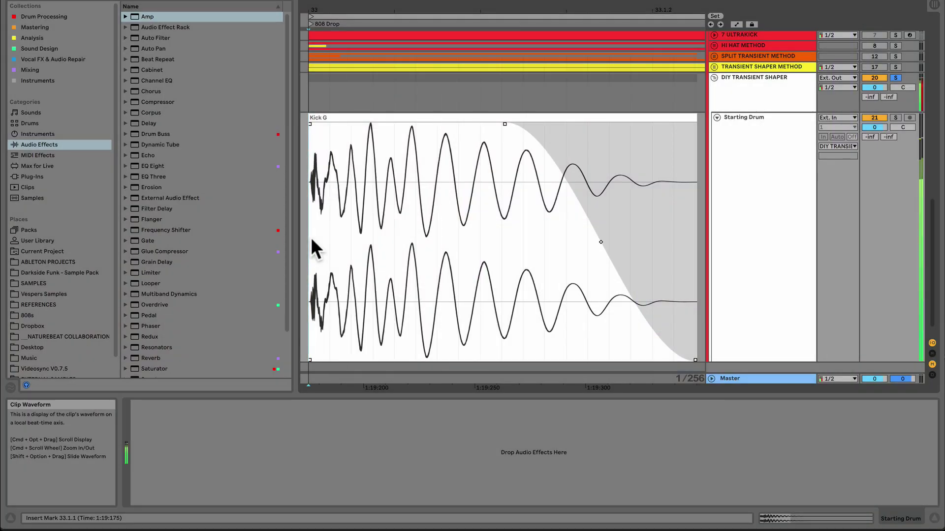
drag(149, 104, 187, 447)
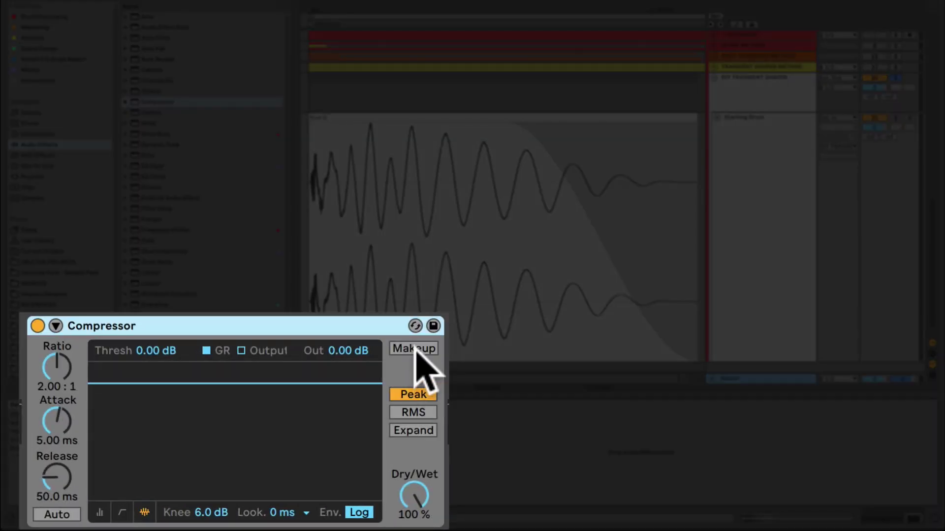
click(413, 349)
click(414, 348)
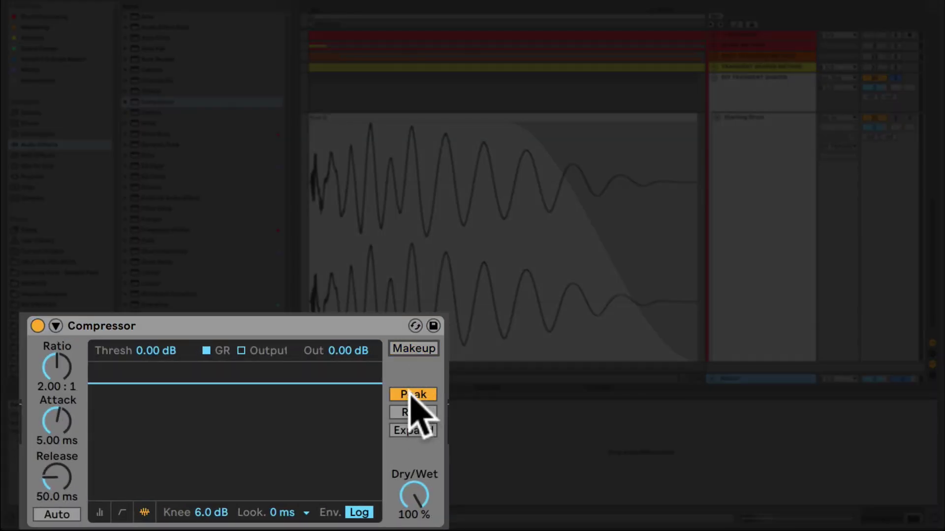
Set the Compressor's Knee to 0.0 dB, Ratio to inf : 1, Threshold to -inf dB and Attack to 28.3 ms.
drag(217, 511, 216, 530)
drag(54, 365, 54, 314)
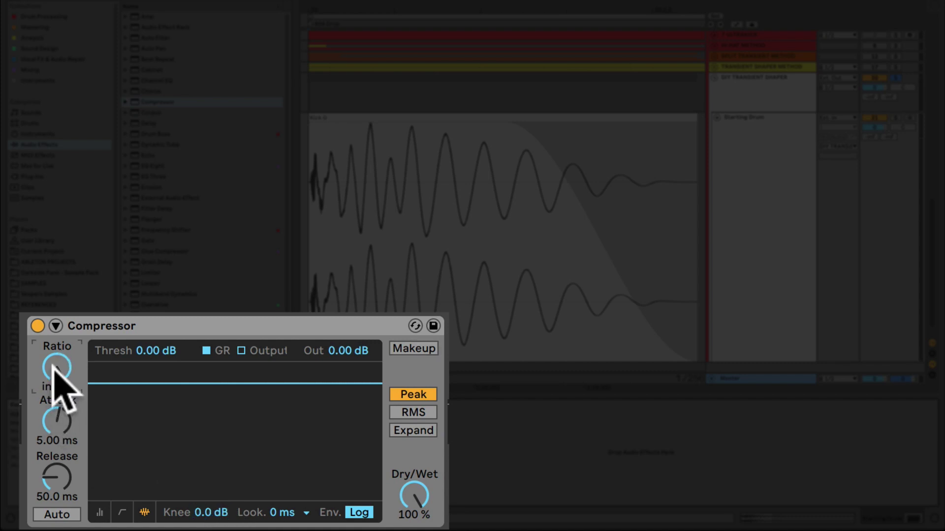
drag(150, 351, 150, 530)
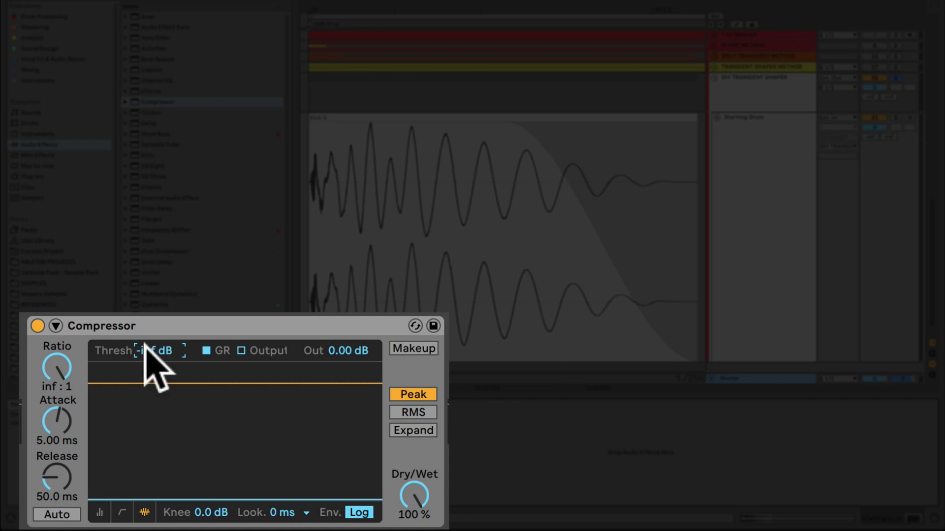
drag(57, 421, 57, 420)
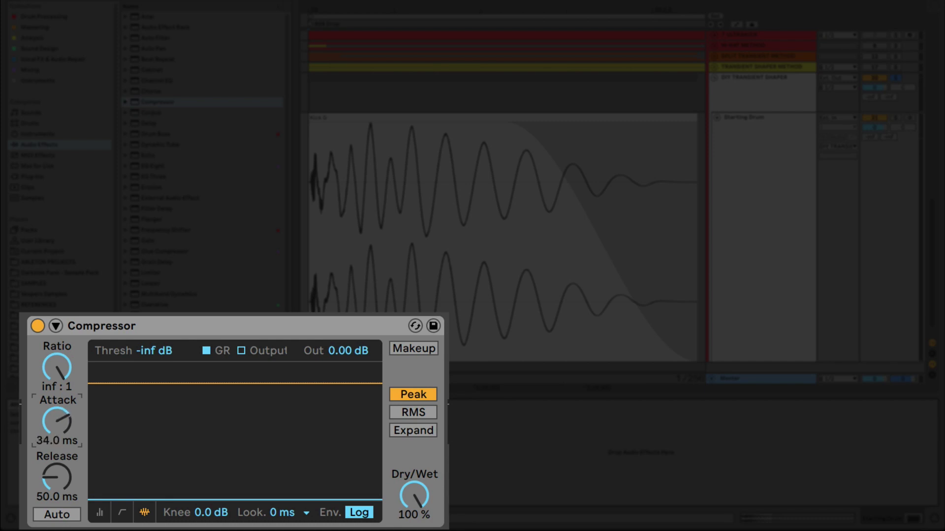
mouse_move(57, 421)
mouse_down()
mouse_move(57, 437)
mouse_move(57, 416)
mouse_move(57, 426)
mouse_up()
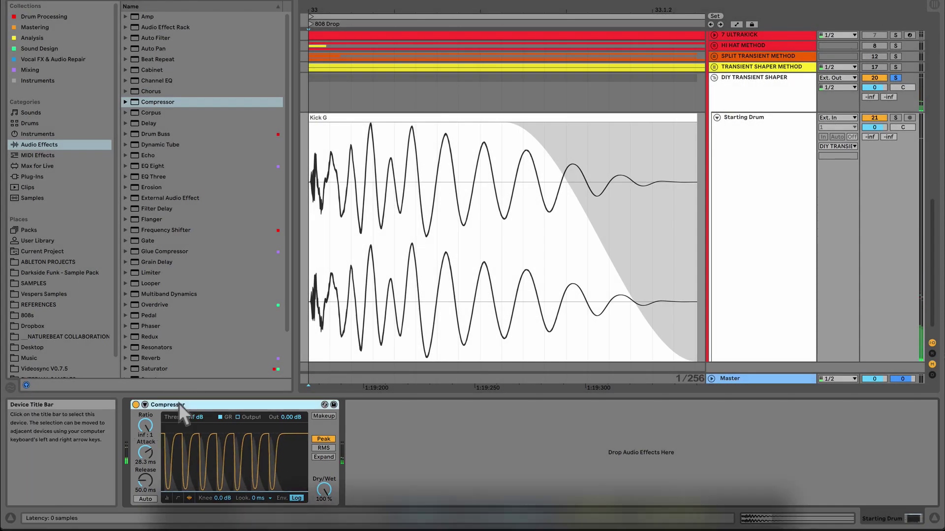
Group the Compressor into an Audio Effect Rack, name its chain "Transient" and create a second chain named "Full".
key(super+g)
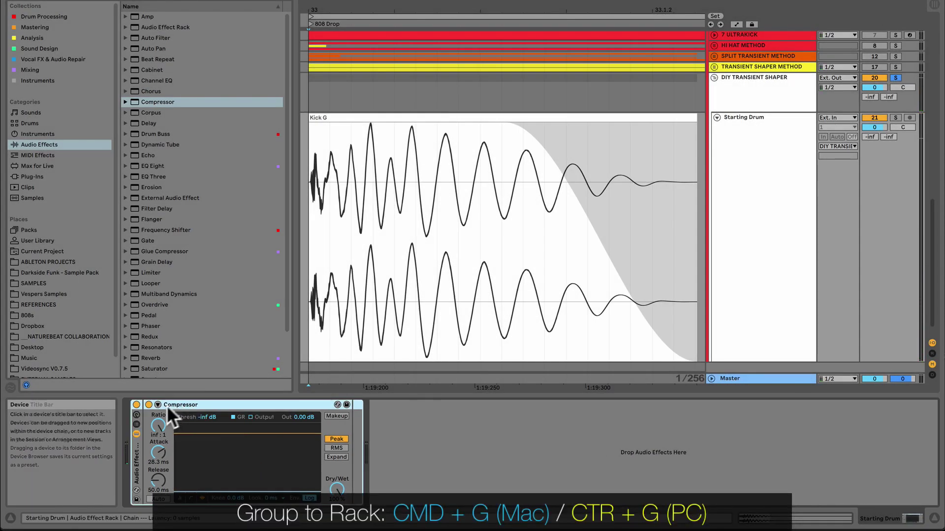
click(137, 424)
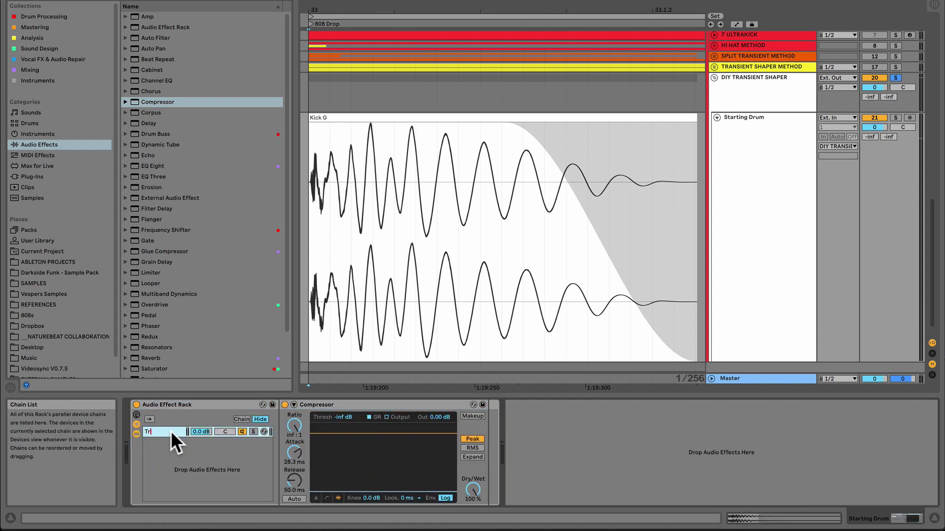
right_click(167, 459)
click(182, 464)
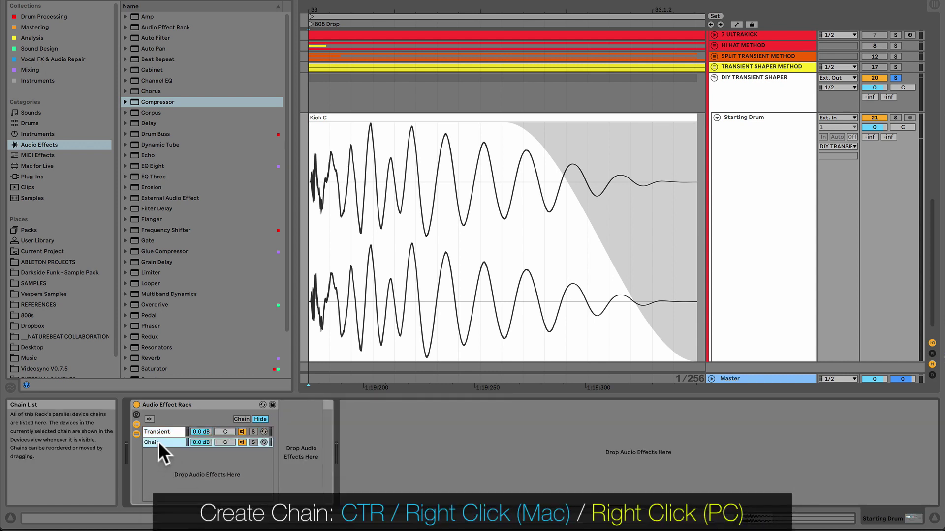
text(Full)
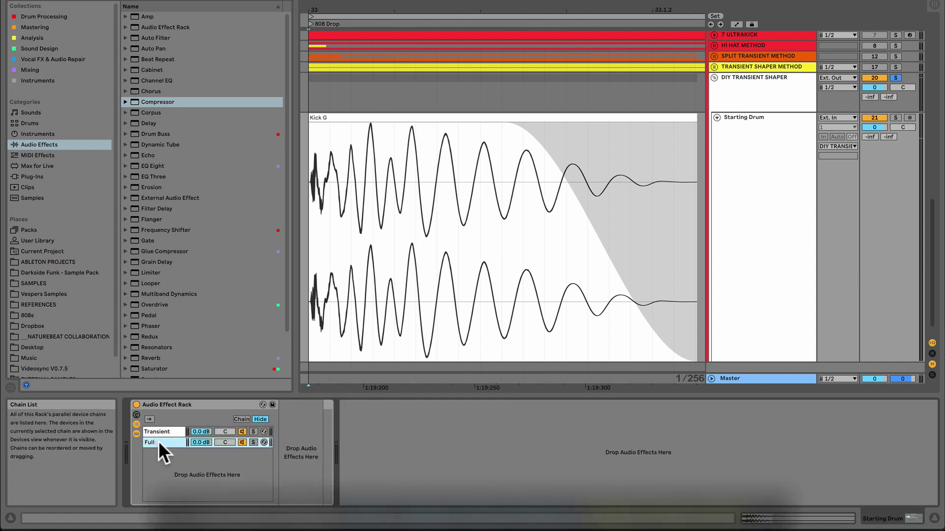
Duplicate the Transient chain and group the copy with the Full chain into a nested rack on a chain named "Body".
click(160, 431)
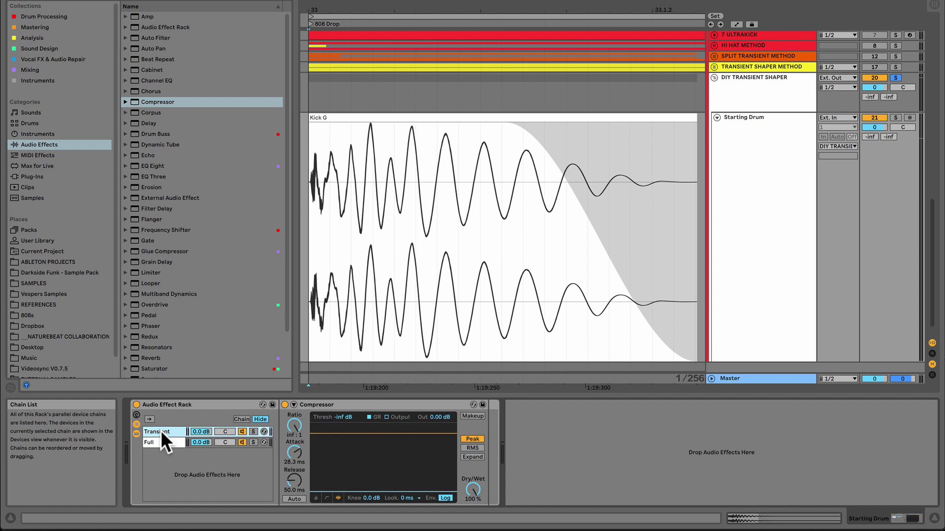
key(ctrl+d)
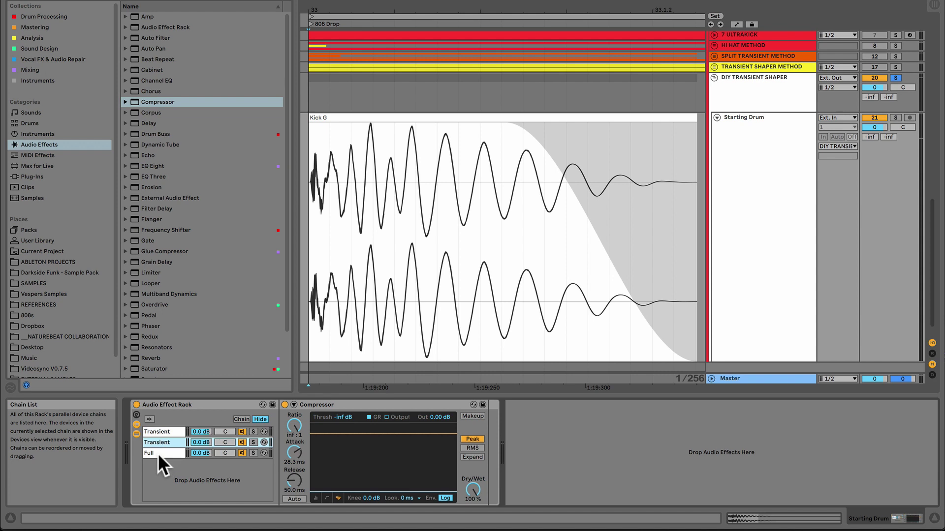
click(157, 453)
click(157, 441)
super+click(158, 453)
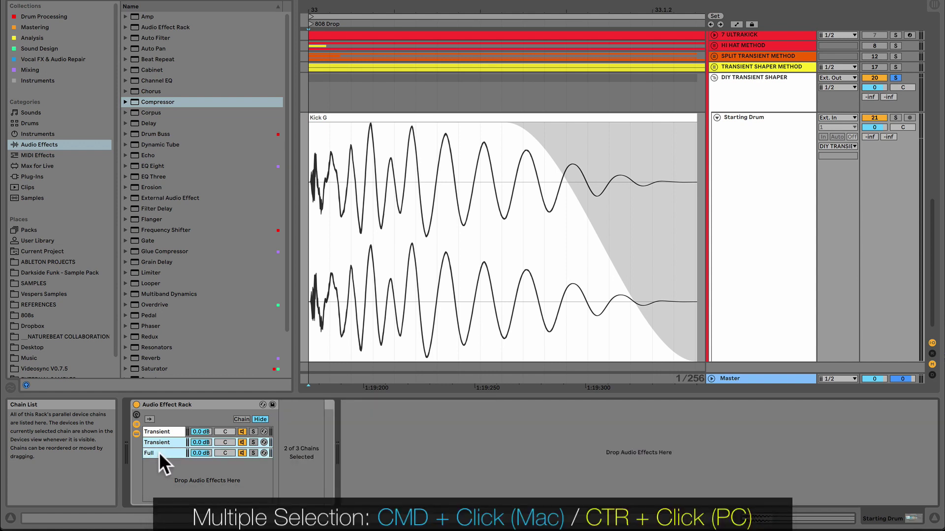
key(super+g)
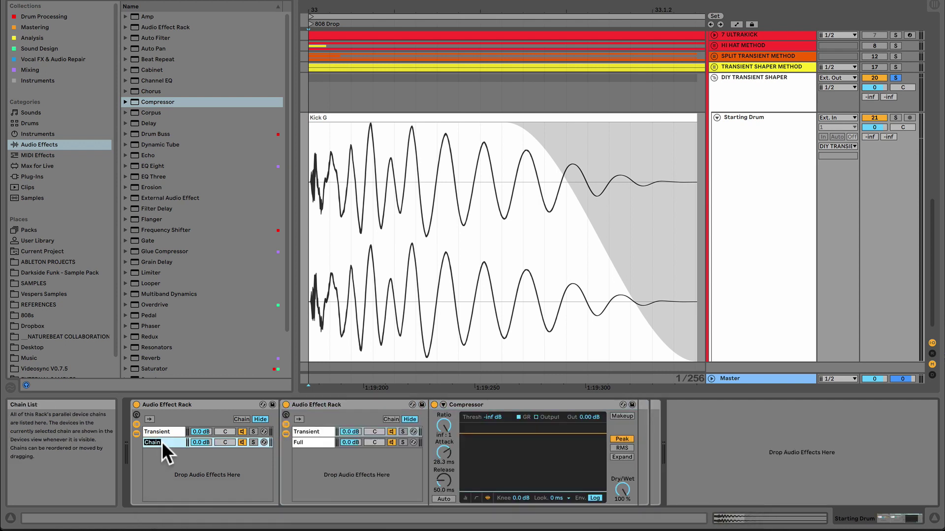
Add a Utility after the Compressor in the nested Transient chain and invert the phase of its left and right channels.
click(309, 432)
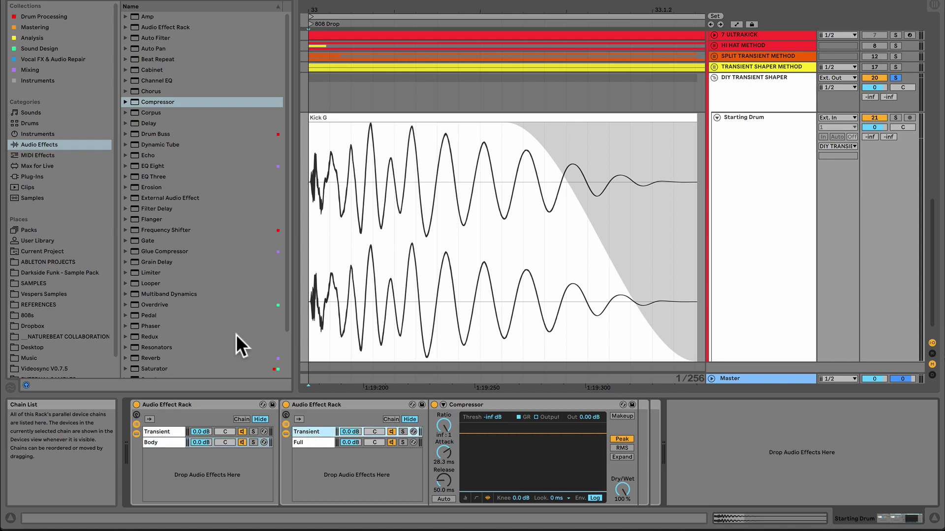
scroll(187, 344, down, 3)
click(147, 351)
drag(598, 443, 633, 436)
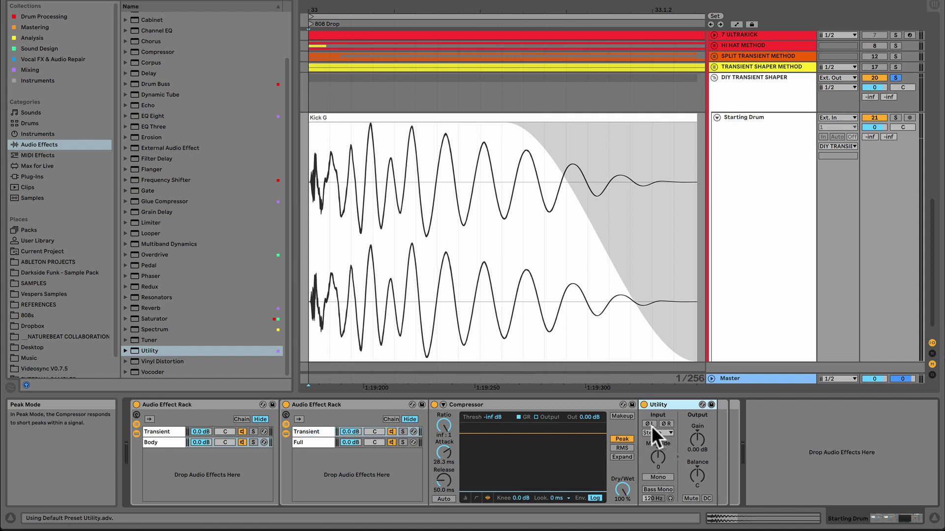
click(667, 424)
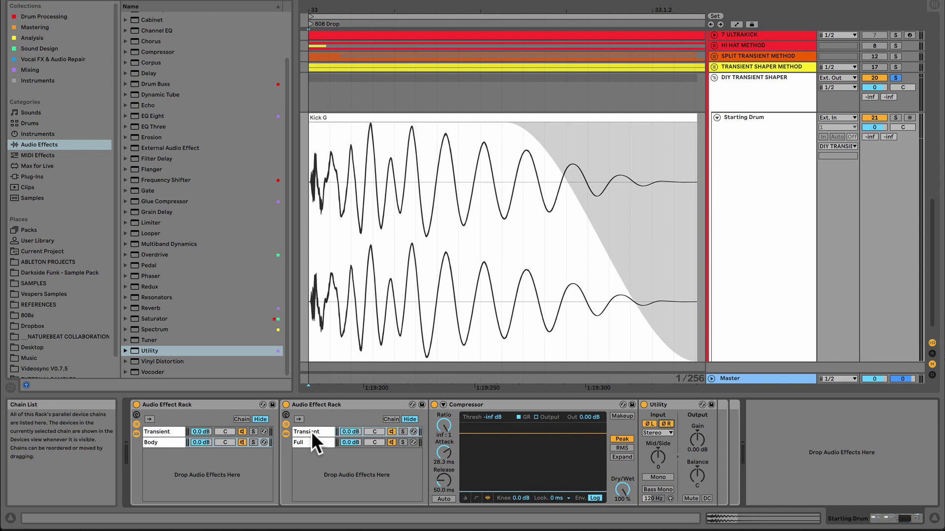
Solo the Body chain and play the kick to hear it alone.
click(253, 442)
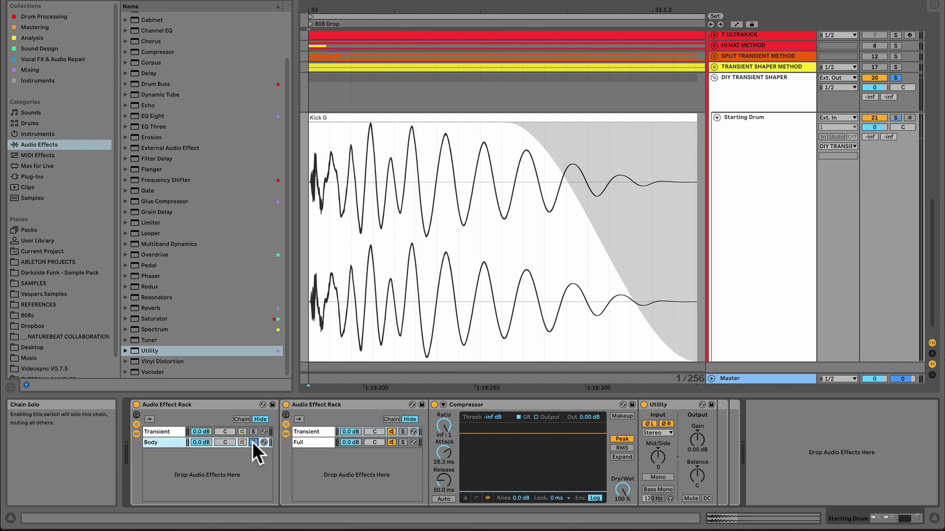
key(space)
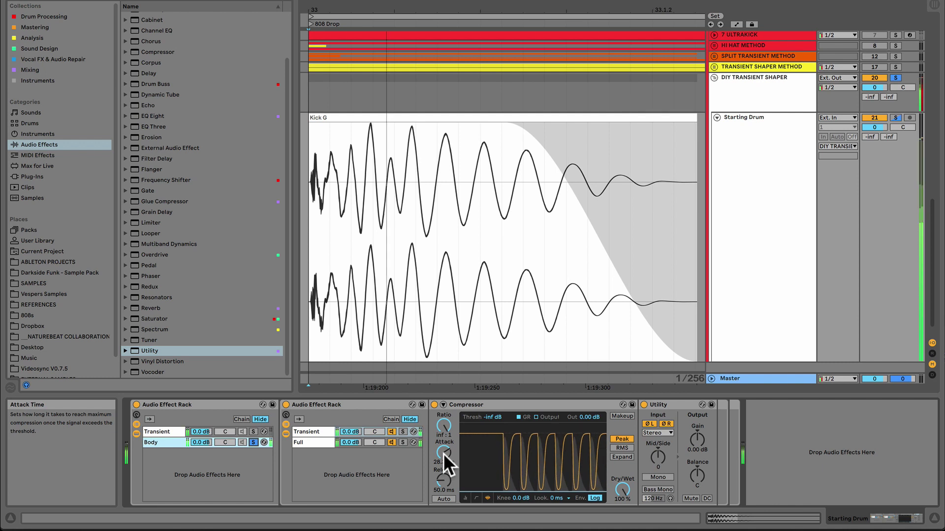
Solo the outer rack's Transient chain to hear the attack alone, and turn its solo off.
click(252, 431)
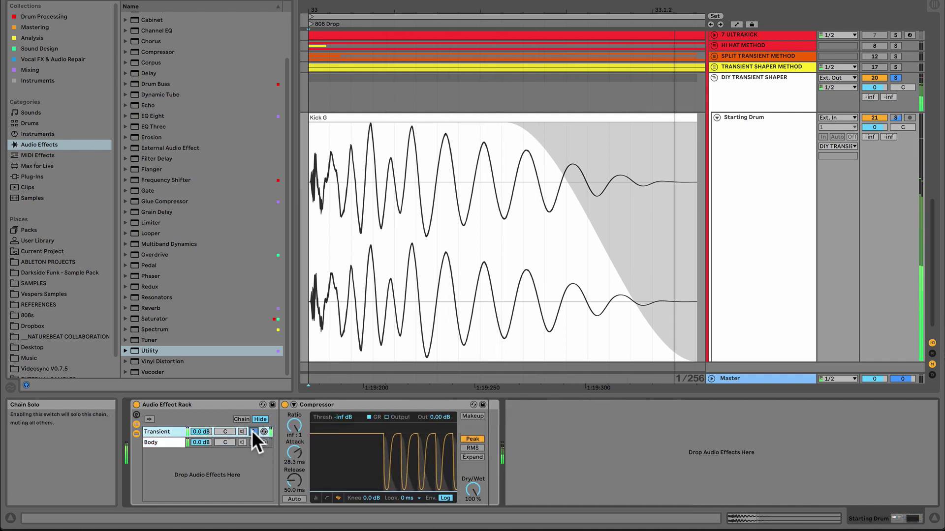
click(252, 431)
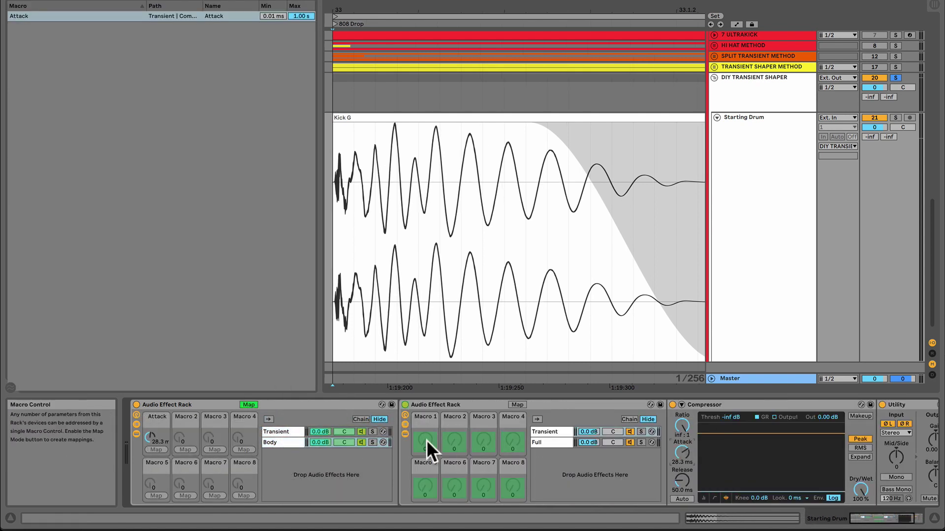
Map the nested rack's Attack macro to the outer rack's first macro and rename that macro "Transient Length".
click(426, 441)
click(156, 450)
key(Return)
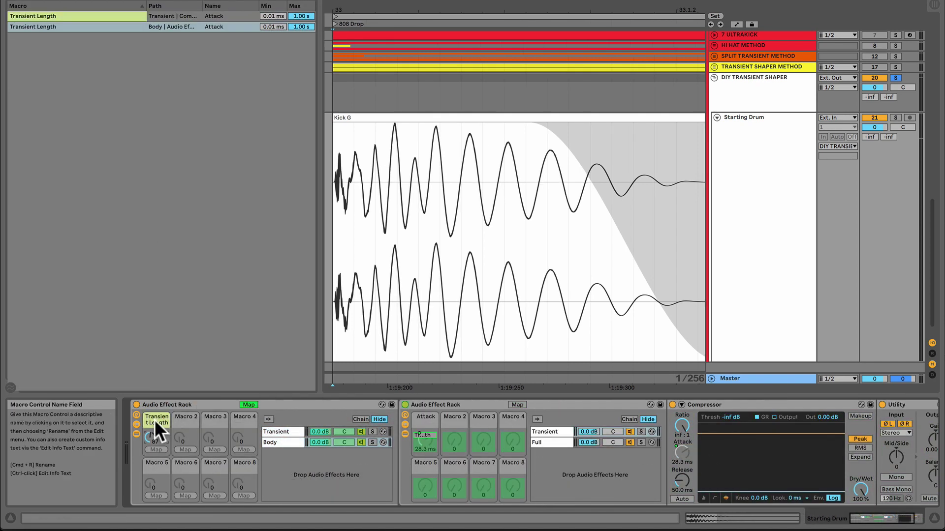
Map the Transient chain's volume to a macro named "Transient" and the Body chain's volume to the third macro.
click(319, 432)
click(187, 418)
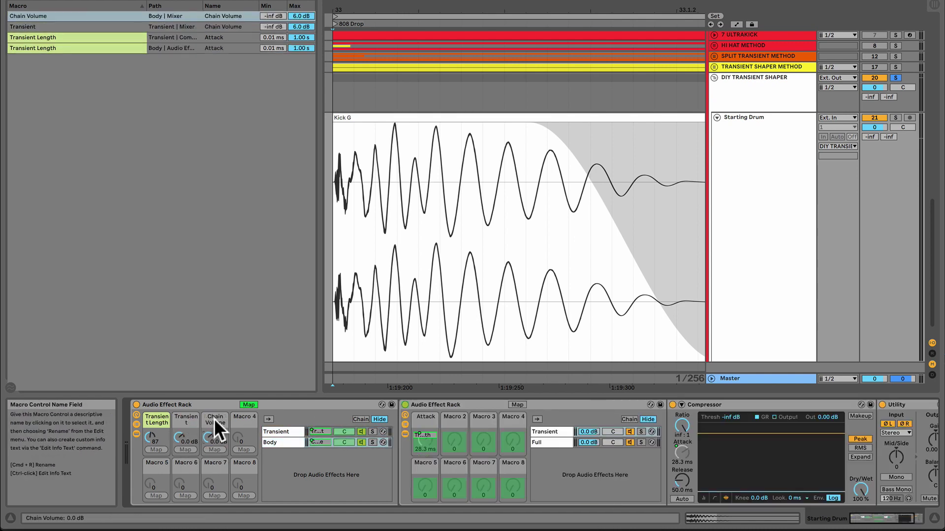
click(249, 405)
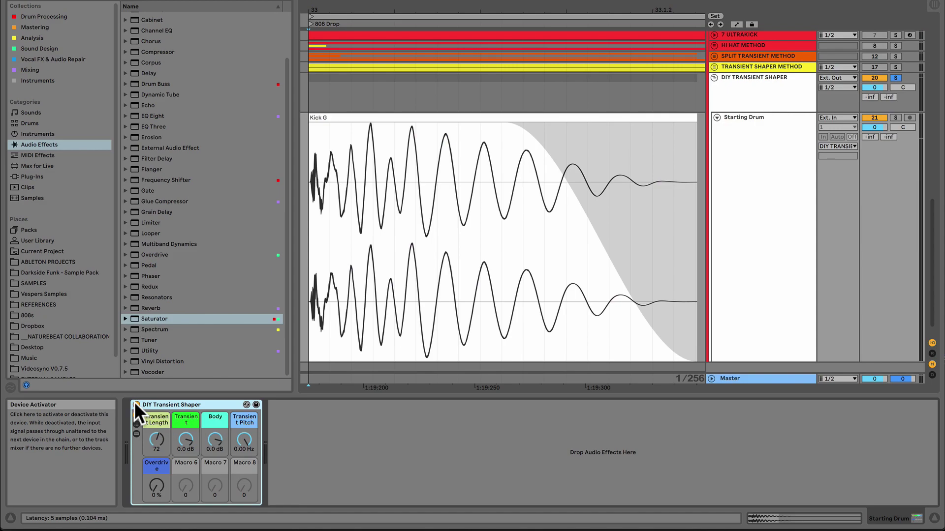
Show the DIY Transient Shaper's devices and set its macros to Transient 2.223 dB, Body 0.963 dB and Overdrive 99 %.
click(136, 434)
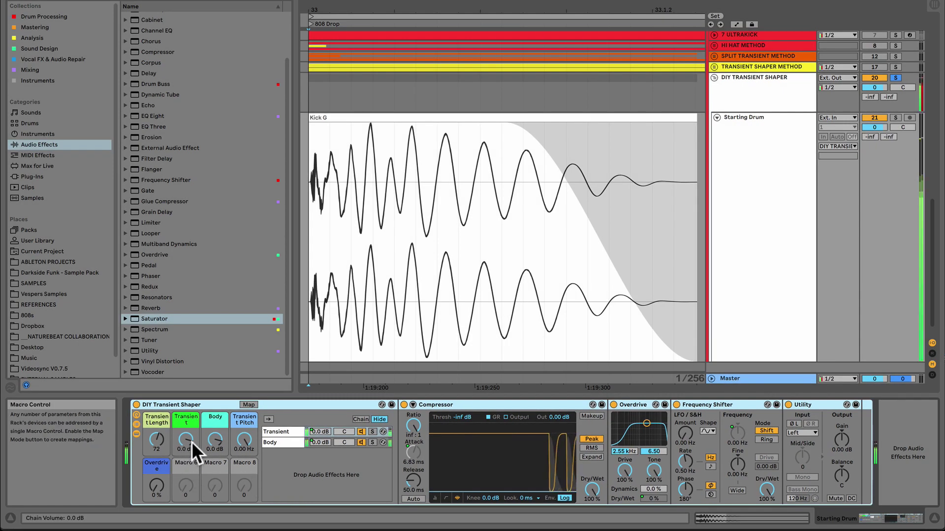
mouse_move(187, 441)
mouse_down()
mouse_move(187, 426)
mouse_move(215, 468)
mouse_move(215, 444)
mouse_move(186, 457)
mouse_up()
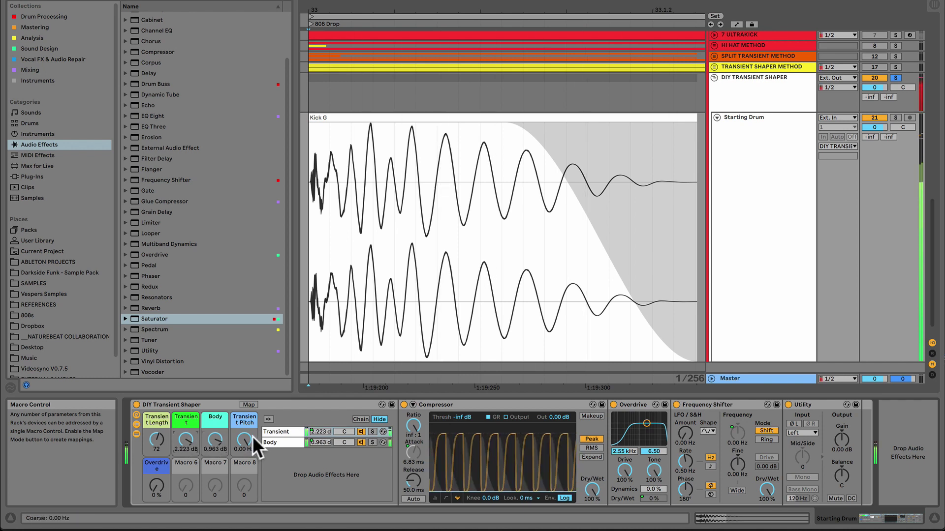
drag(157, 487, 157, 456)
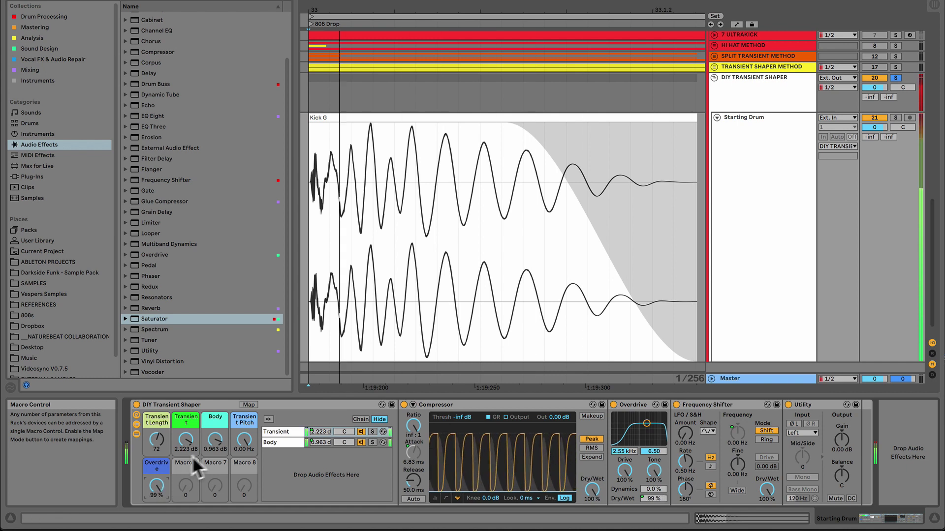
Shape the kick with Transient Pitch around -6.61 kHz, Transient -12.266 dB, Body about -1.872 dB and Transient Length 77.
drag(244, 439, 244, 454)
drag(187, 442, 187, 460)
drag(247, 442, 247, 439)
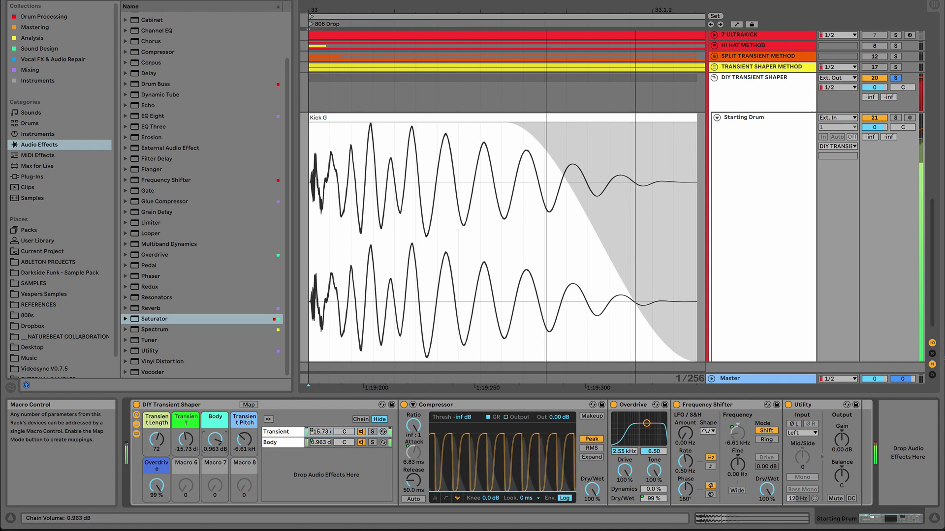
drag(216, 446, 154, 455)
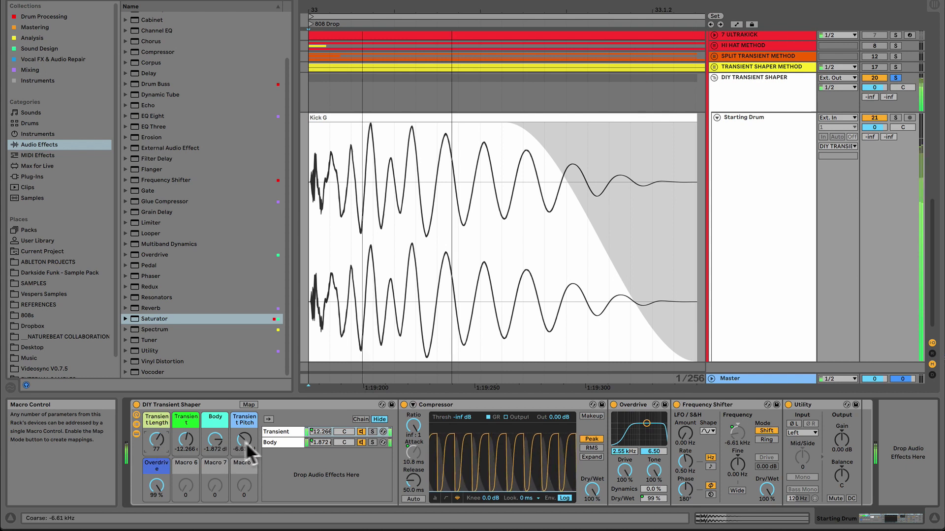
drag(243, 445, 212, 440)
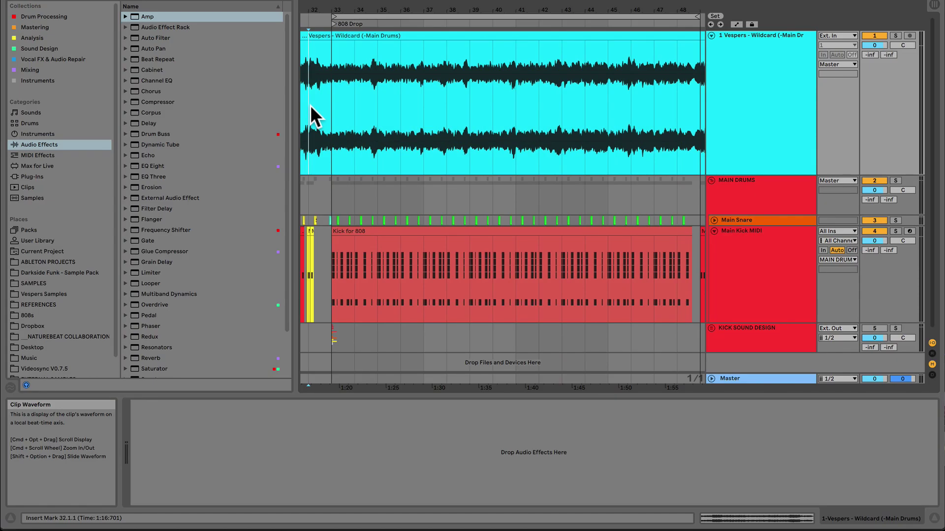
Audition the "Kick for 808" clip with the Drum Rack's clean reference kick, followed by the Hi Hat, Split, Transient and DIY kicks.
click(353, 230)
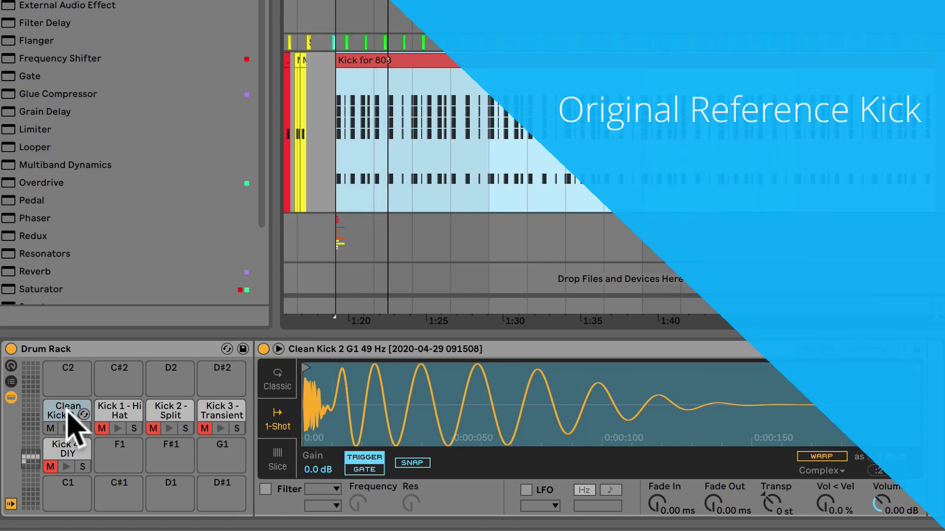
click(134, 428)
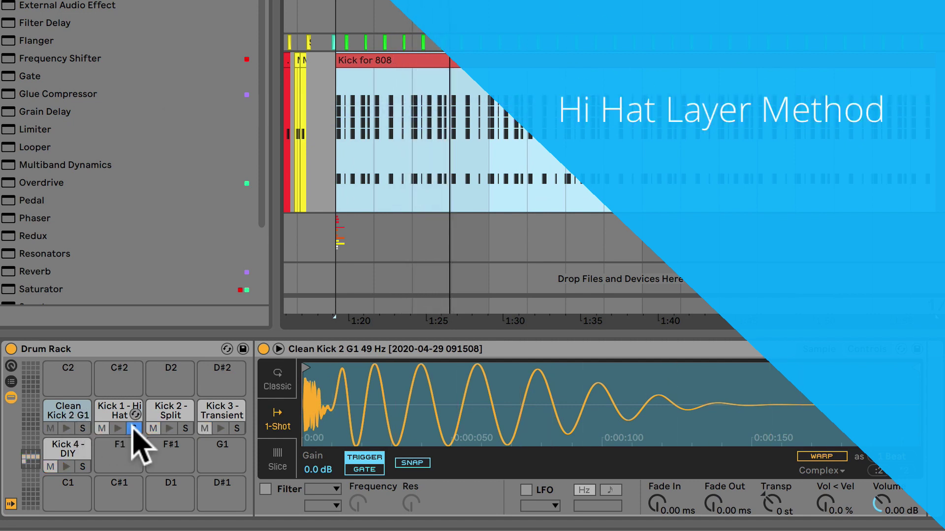
click(110, 409)
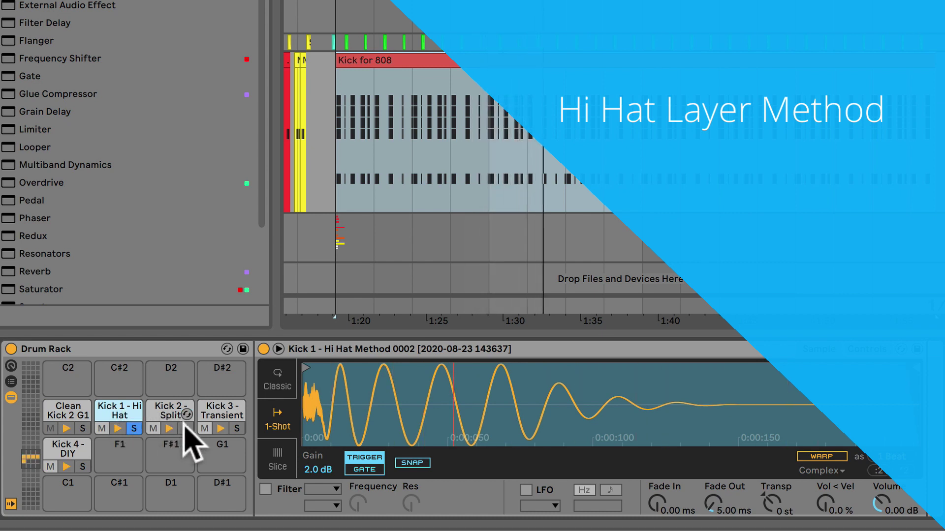
click(163, 406)
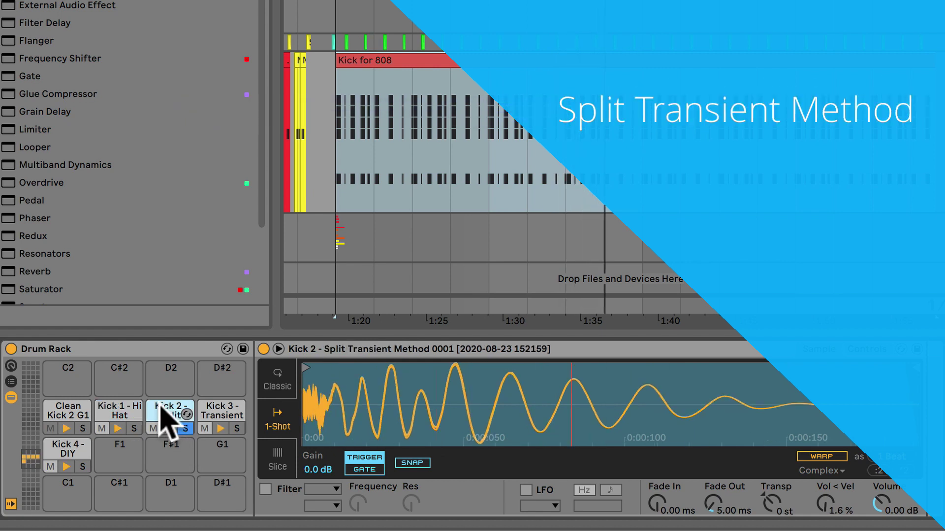
click(220, 411)
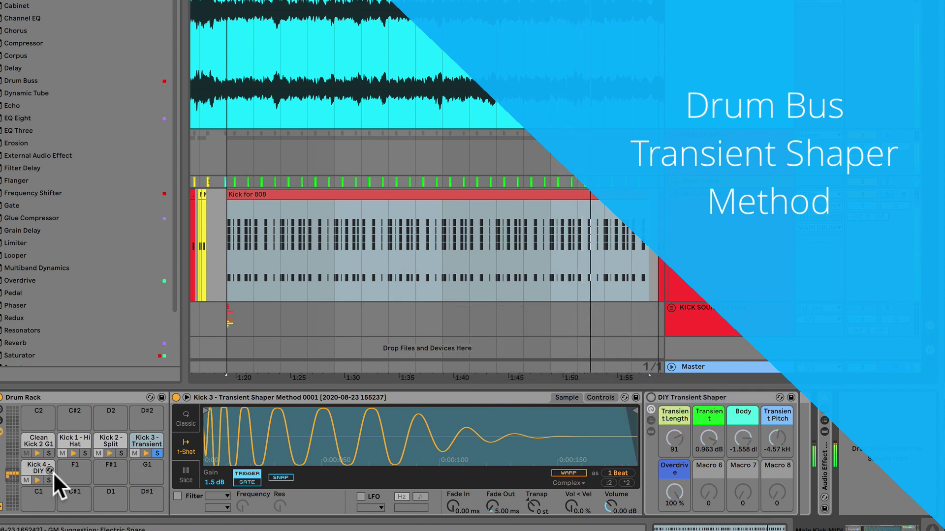
click(38, 466)
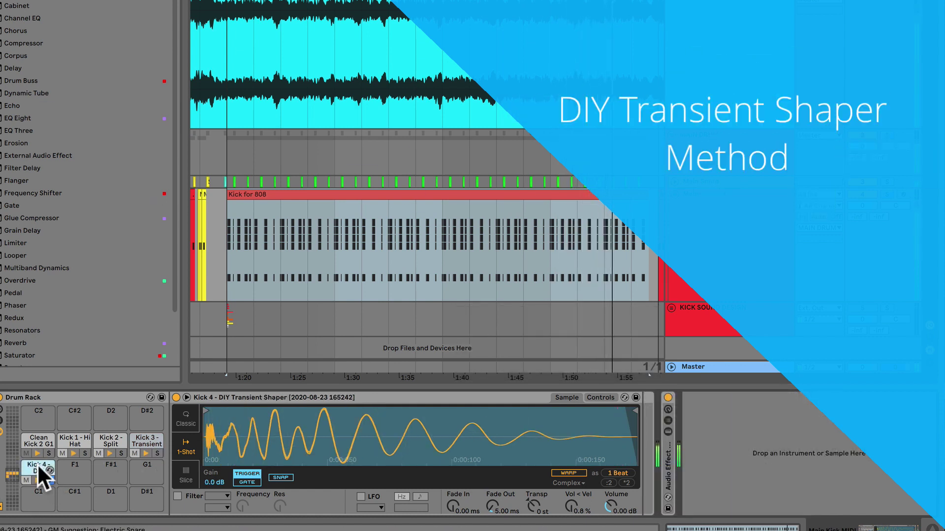